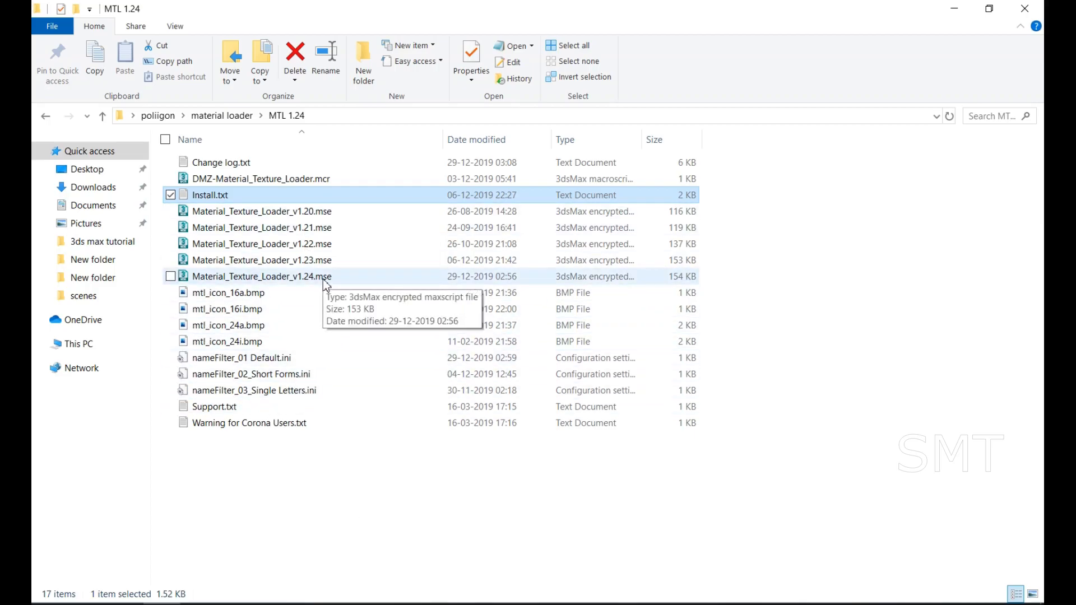
# Run Material_Texture_Loader_v1.24.mse in 3ds Max, accept the installation of its files and move the loader window aside
pyautogui.click(322, 280)
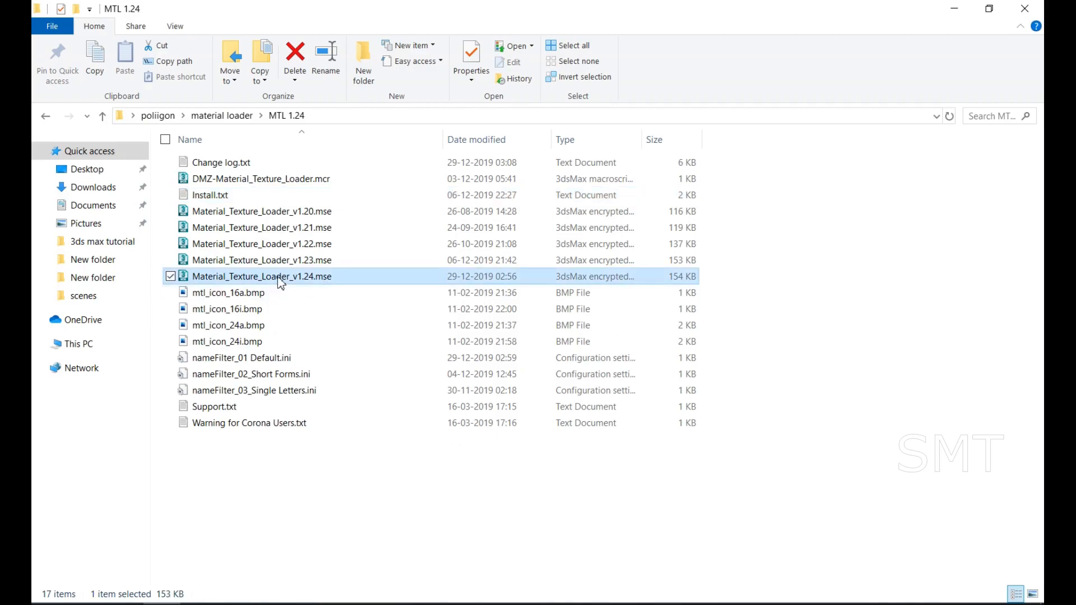
pyautogui.moveTo(282, 283); pyautogui.dragTo(359, 338)
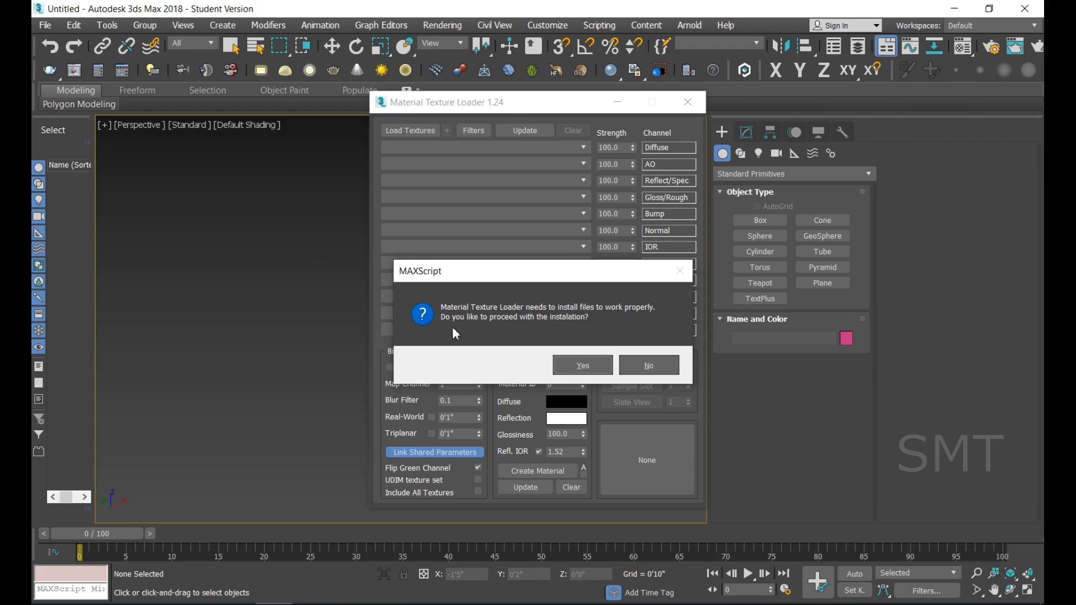
pyautogui.click(583, 367)
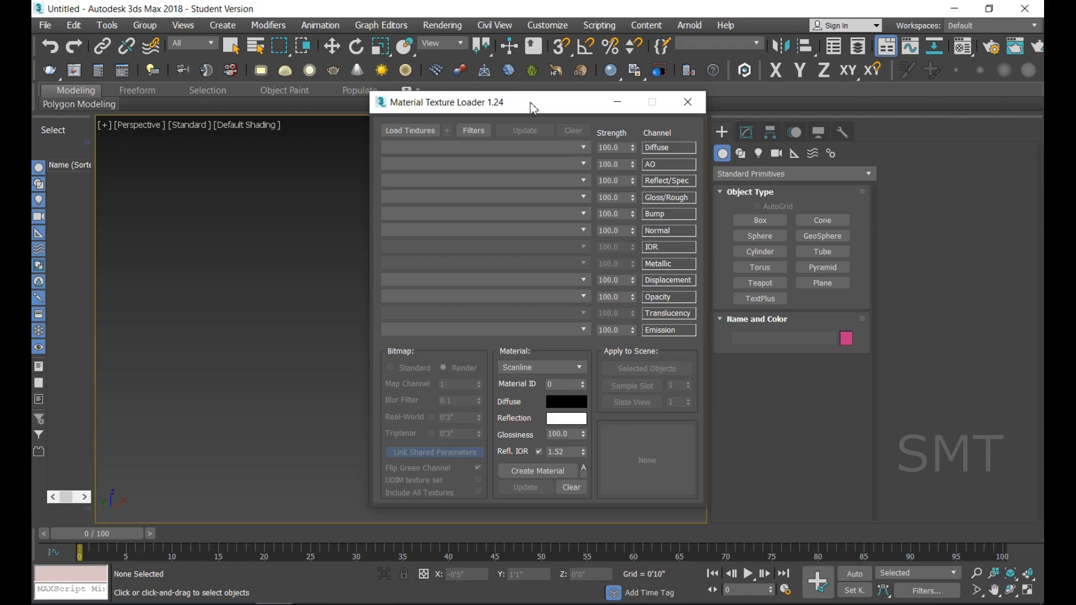
pyautogui.moveTo(531, 103); pyautogui.dragTo(611, 99)
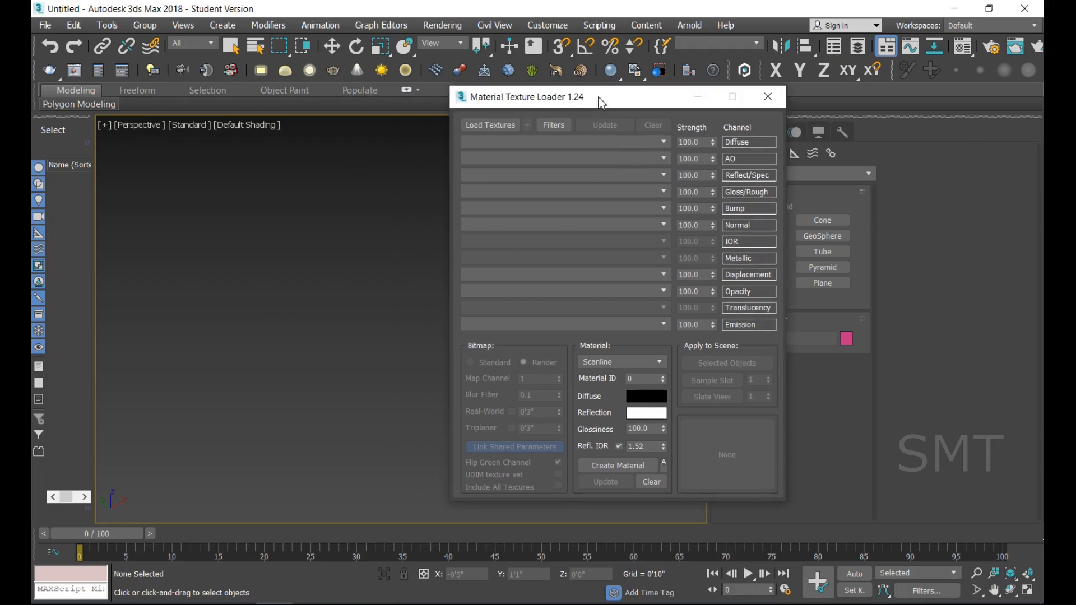
# Start loading textures and browse to the REGULAR > 4K folder of the WoodFlooringMahoganyAfricanSanded001 textures inside the poliigon folder
pyautogui.click(497, 125)
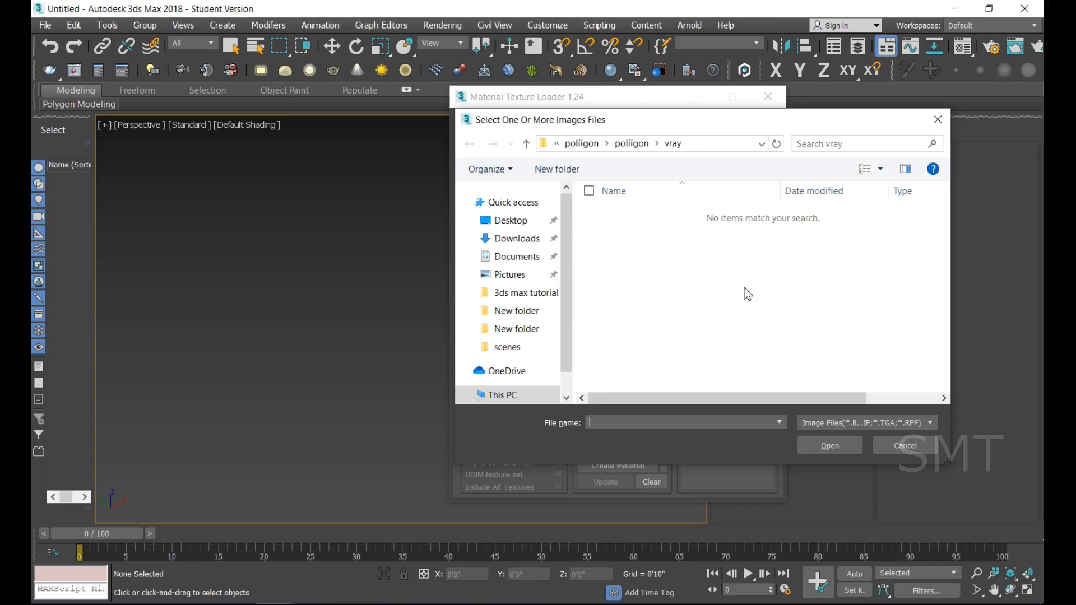
pyautogui.click(633, 144)
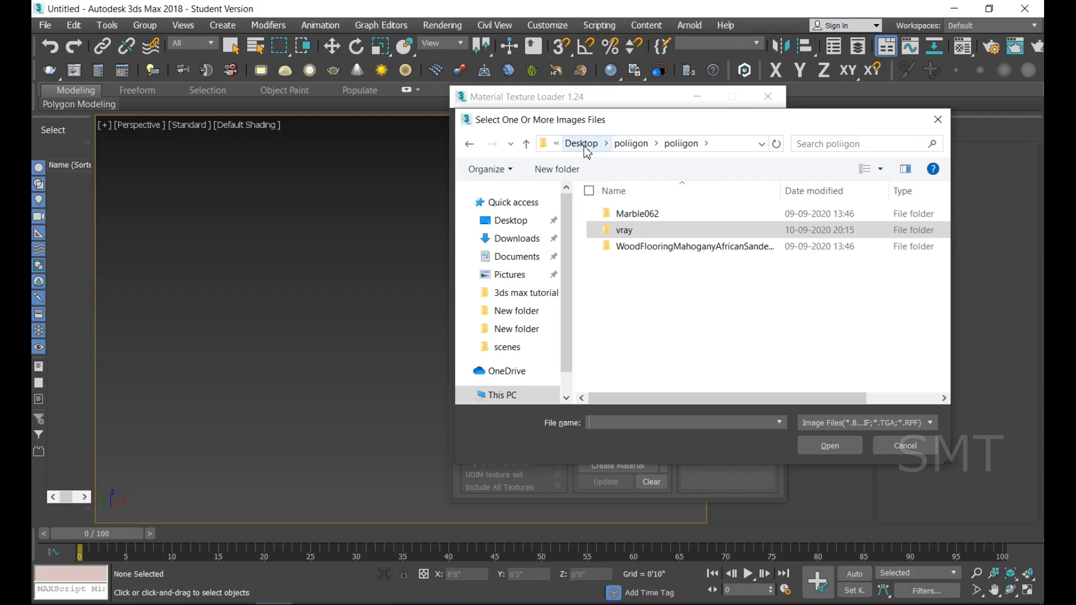
pyautogui.click(631, 144)
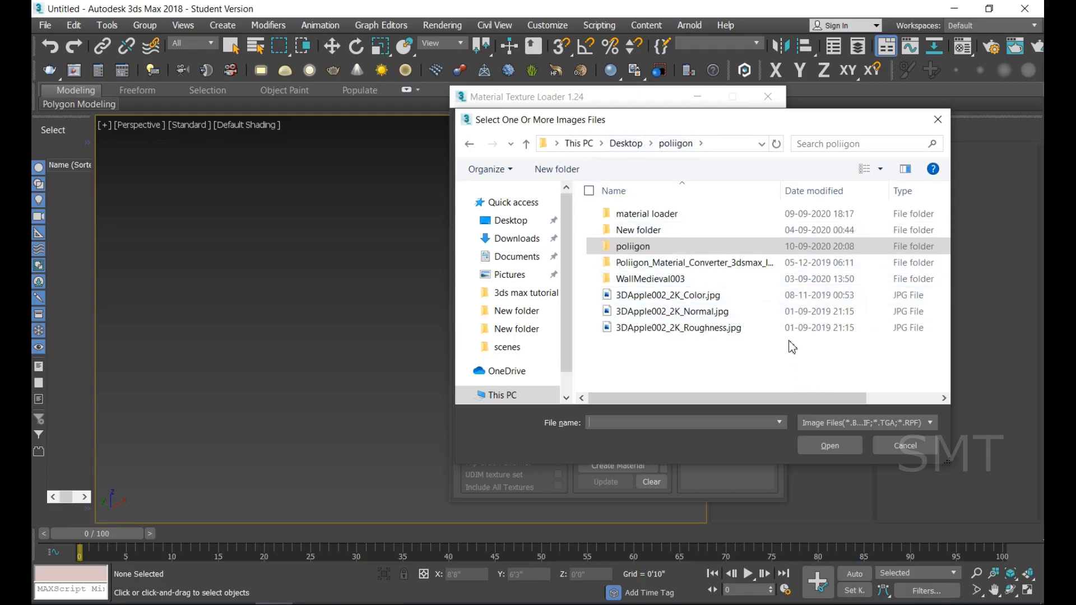
pyautogui.doubleClick(643, 245)
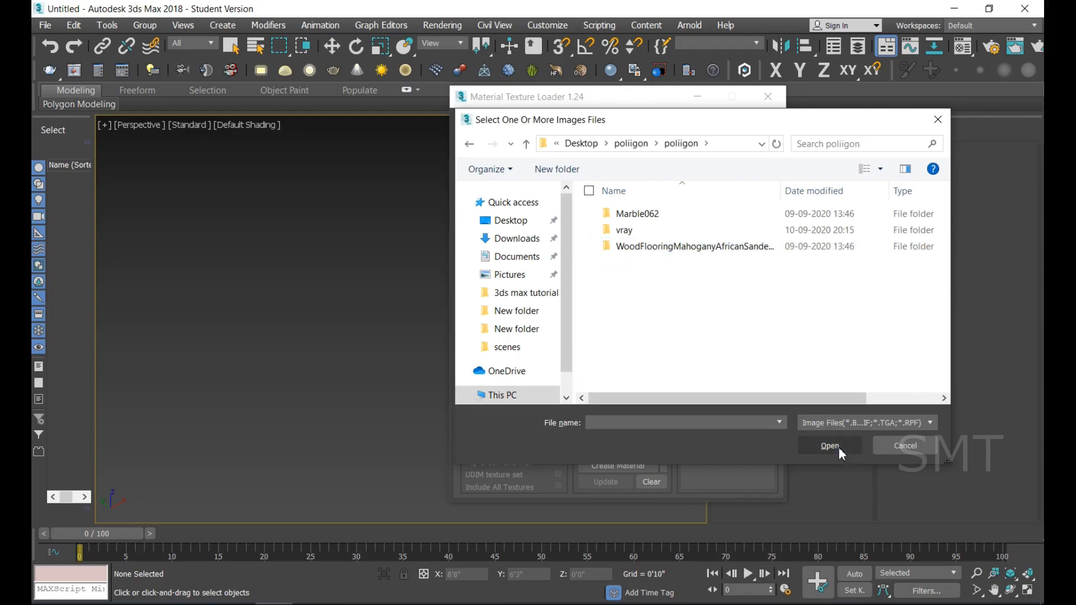
pyautogui.doubleClick(679, 250)
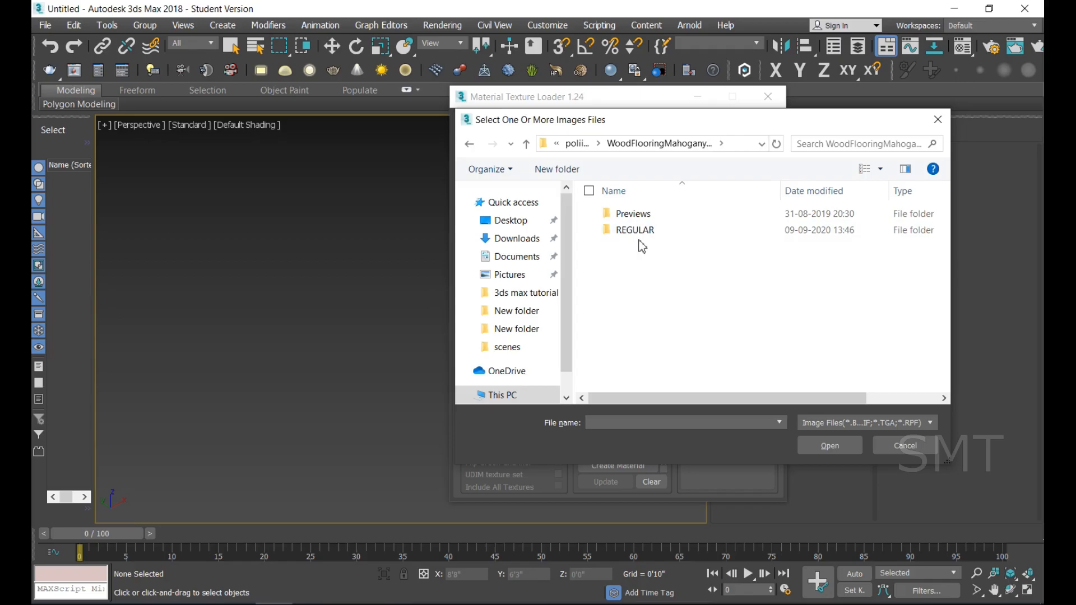
pyautogui.doubleClick(640, 237)
pyautogui.click(626, 221)
pyautogui.doubleClick(626, 222)
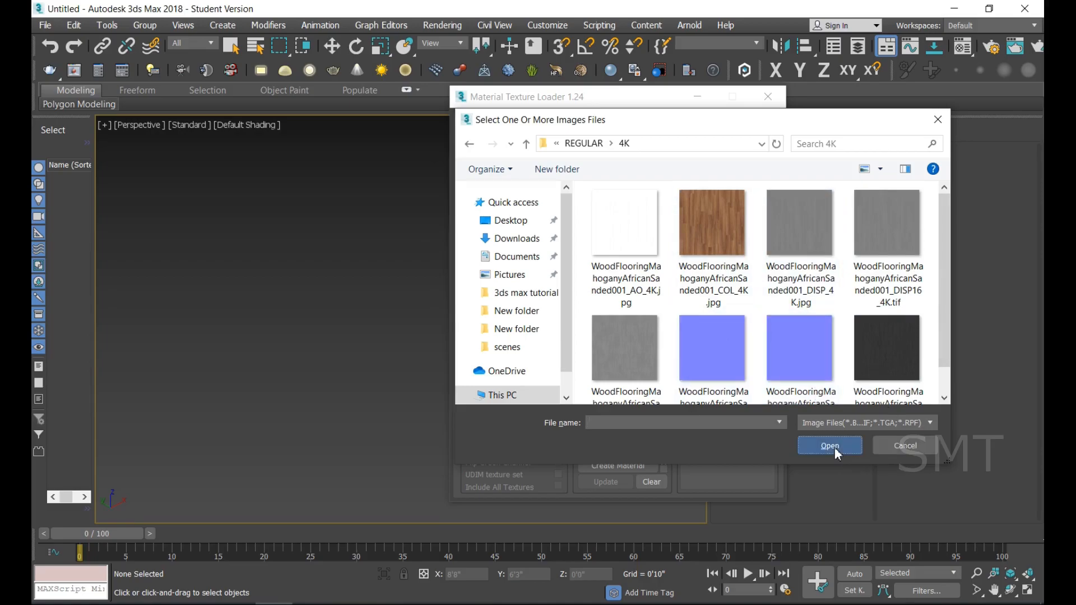
# Show all file types and load every WoodFlooringMahoganyAfricanSanded001 4K texture into the loader's channels
pyautogui.click(922, 425)
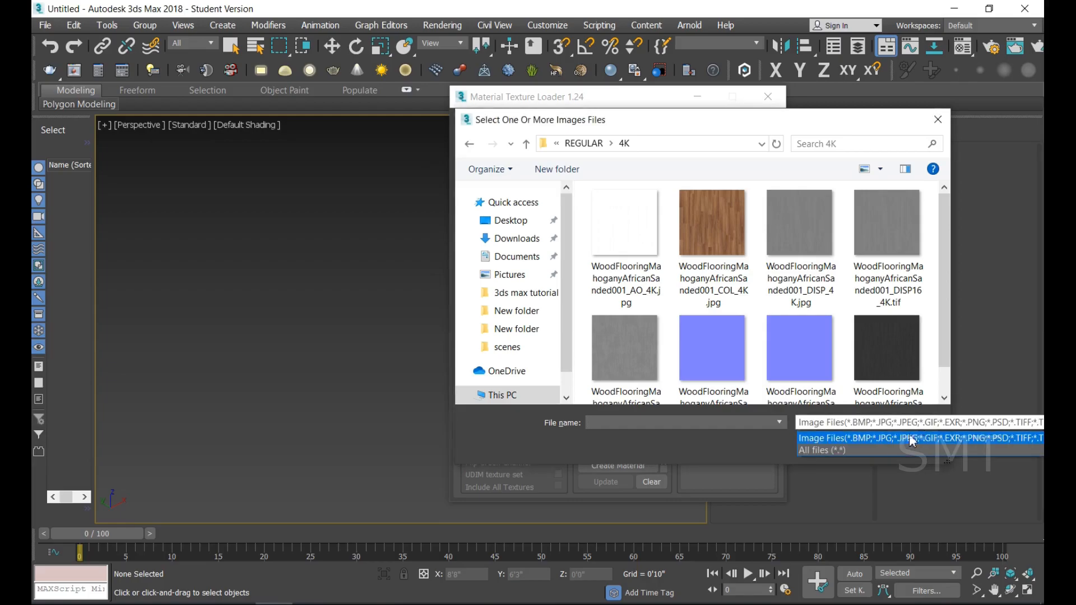
pyautogui.click(872, 451)
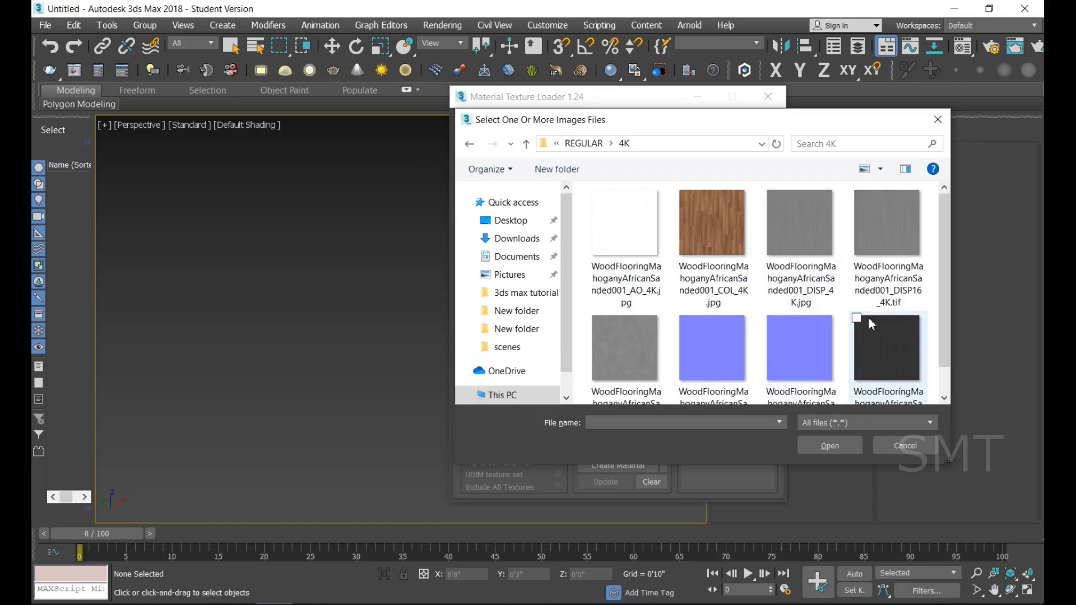
pyautogui.scroll(-2, 940, 337)
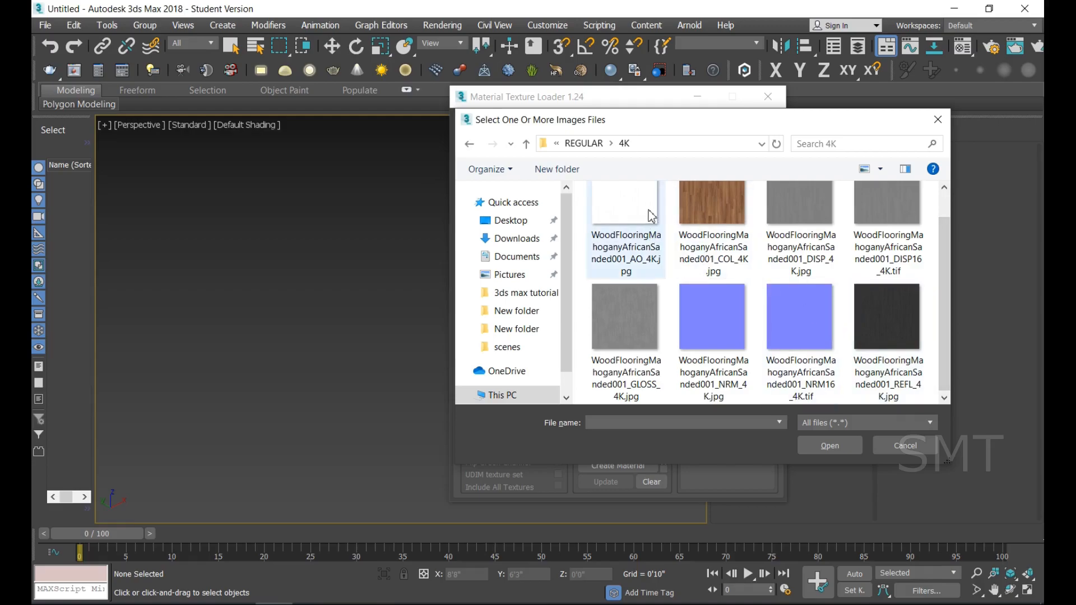
pyautogui.click(714, 218)
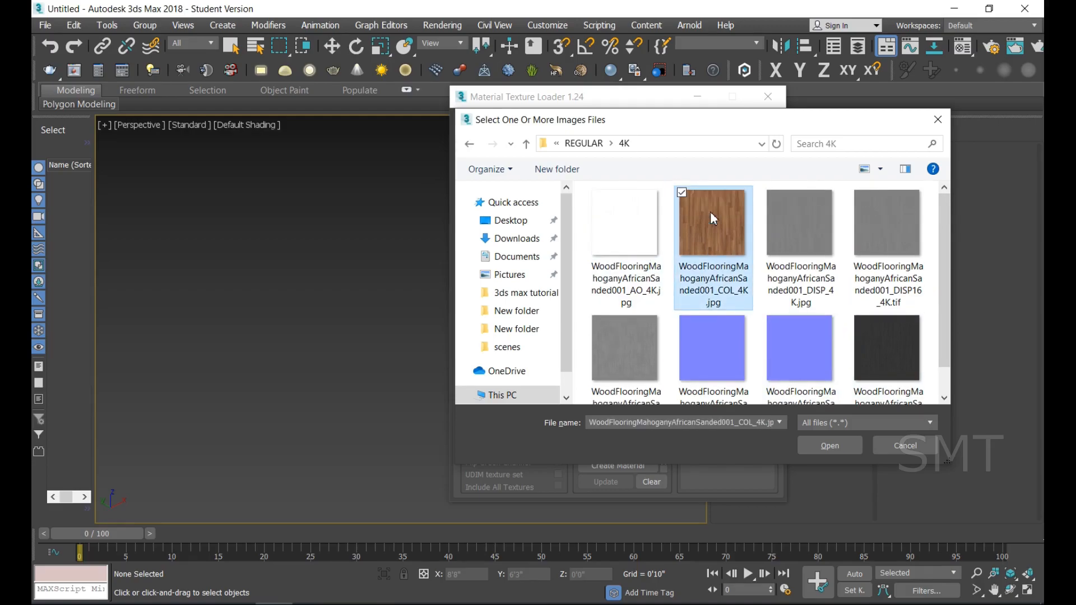
pyautogui.hotkey('ctrl', 'a')
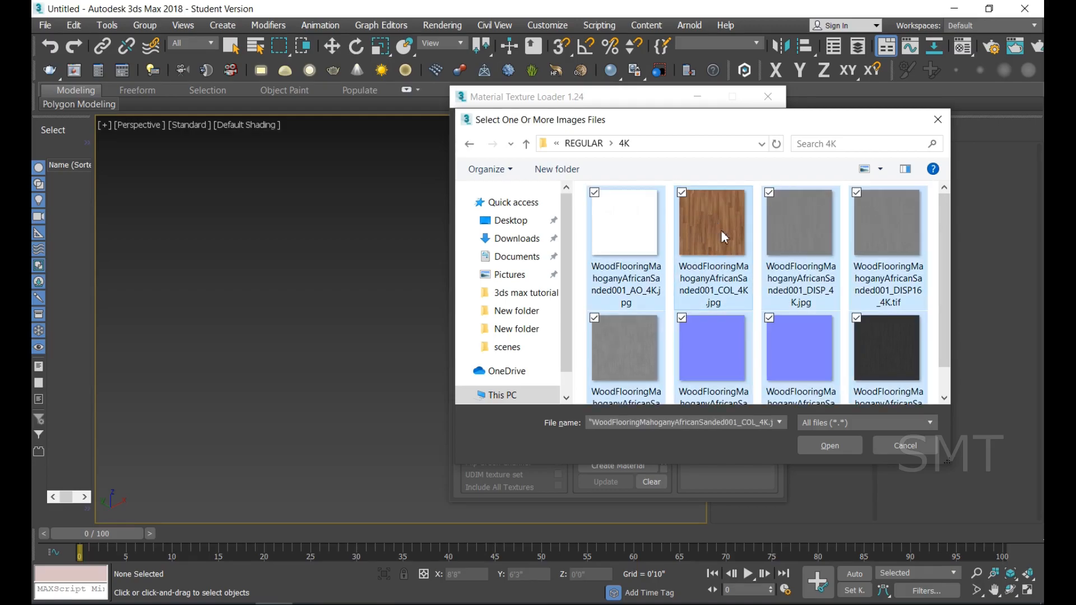
pyautogui.click(830, 445)
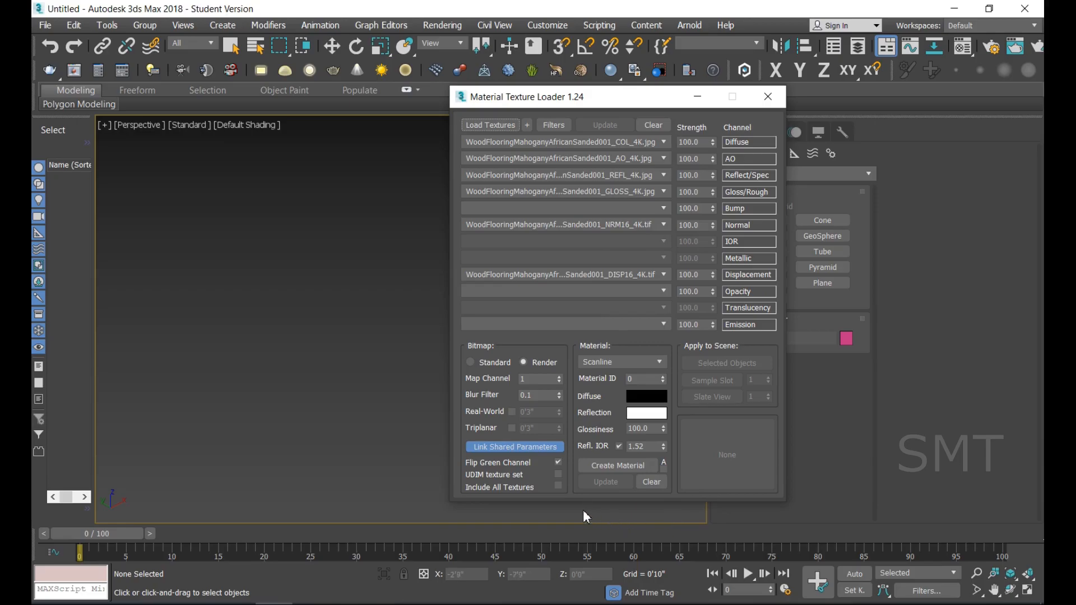
# Create the Scanline material WoodFlooringMahoganyAfricanSanded001_ and place it as an instance in the Material Editor's first sample slot
pyautogui.click(632, 468)
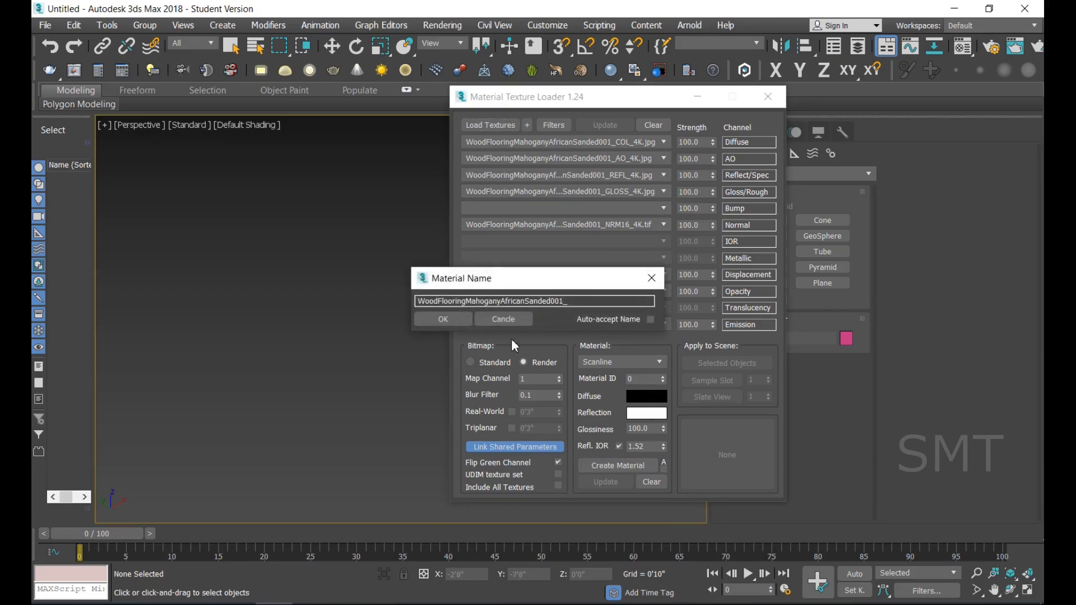
pyautogui.click(442, 320)
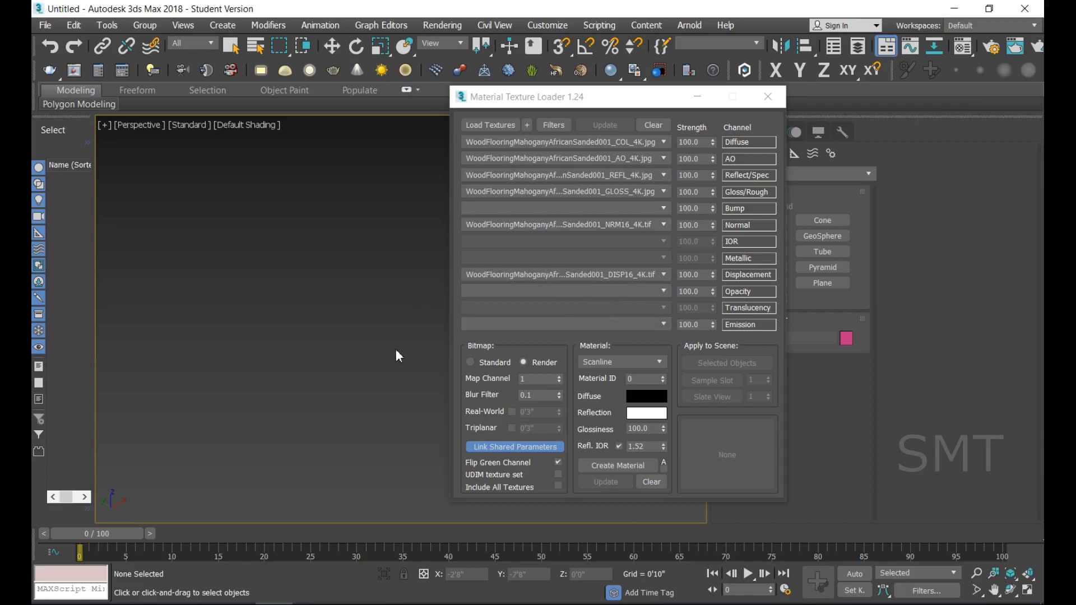
pyautogui.press('m')
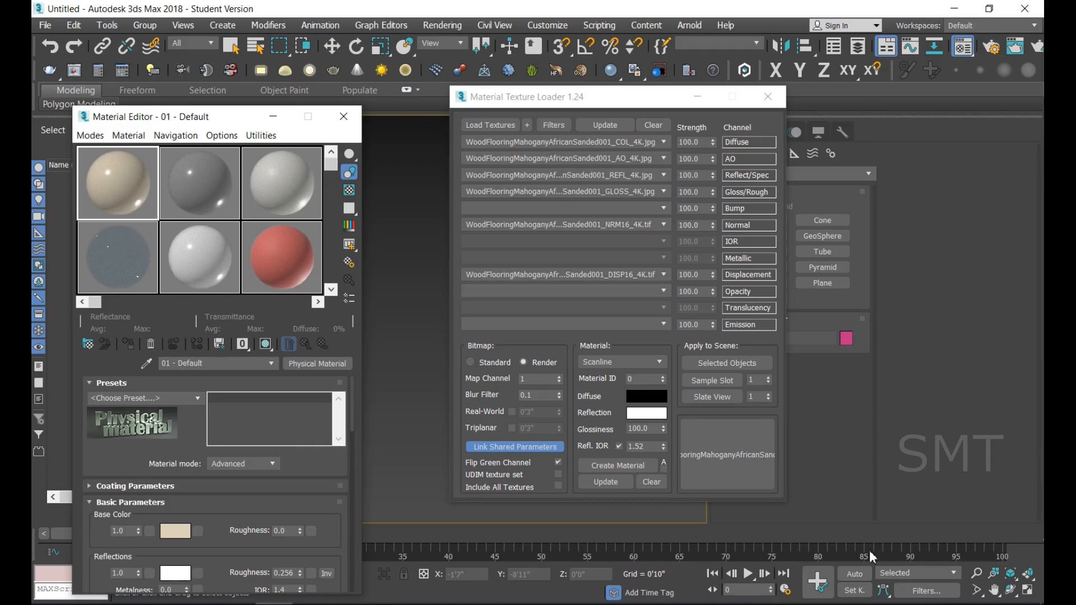
pyautogui.moveTo(725, 455); pyautogui.dragTo(114, 180)
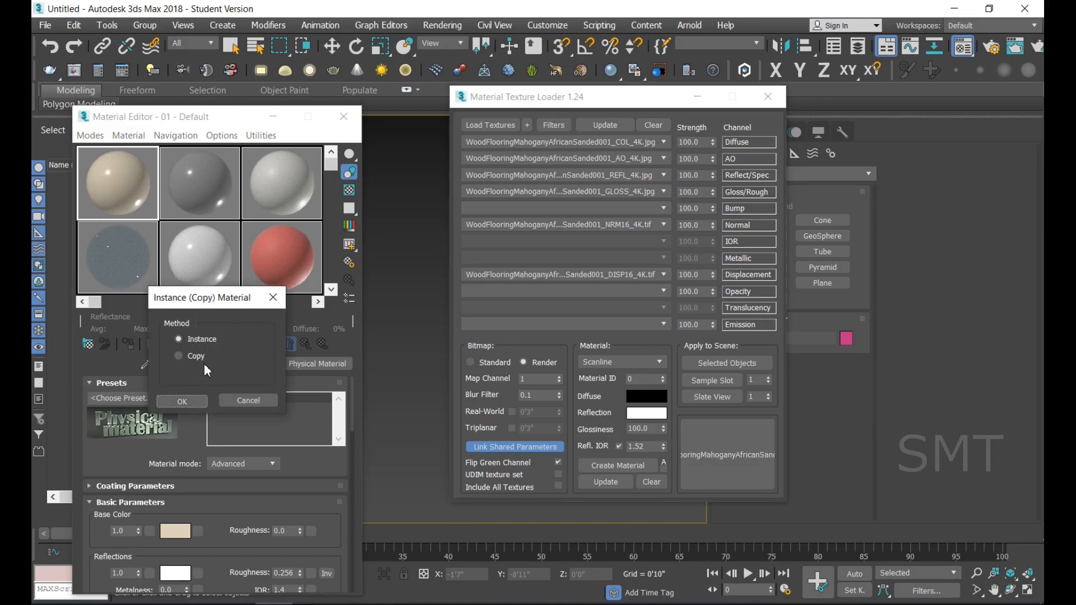
pyautogui.click(180, 400)
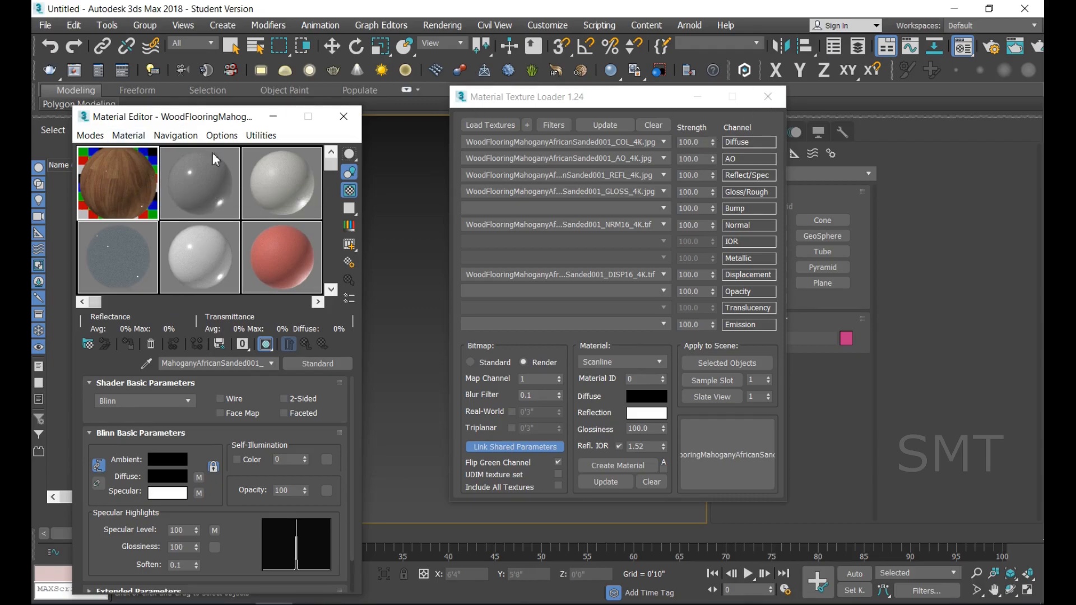
# Close the texture loader and draw a box about 3'2" long, 5'1" wide and 0'4" high in the perspective view
pyautogui.click(767, 96)
pyautogui.click(764, 223)
pyautogui.moveTo(553, 271); pyautogui.dragTo(539, 372)
pyautogui.click(542, 342)
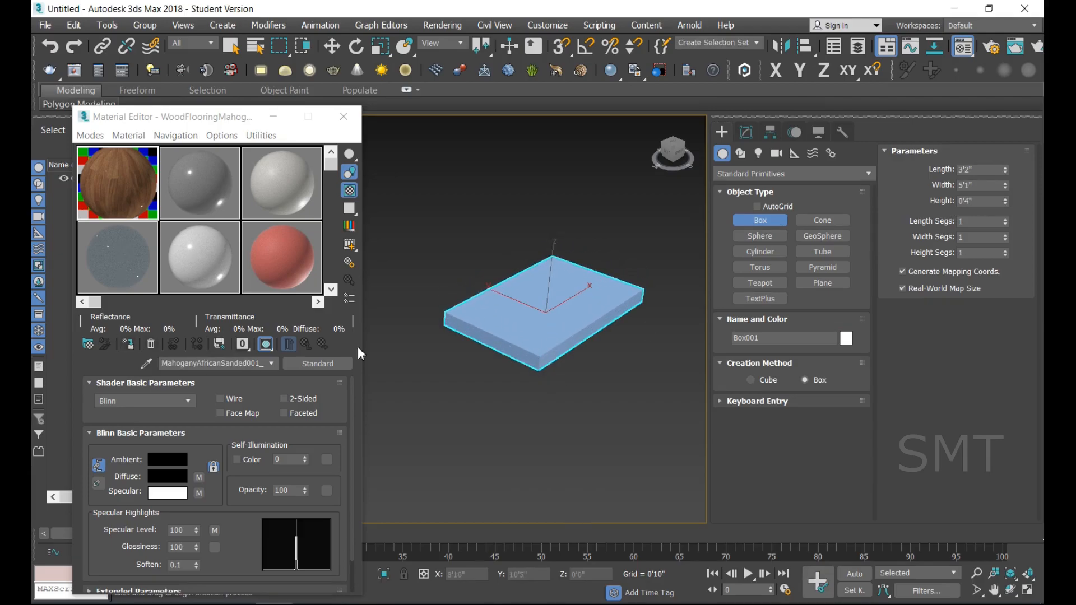
pyautogui.click(333, 48)
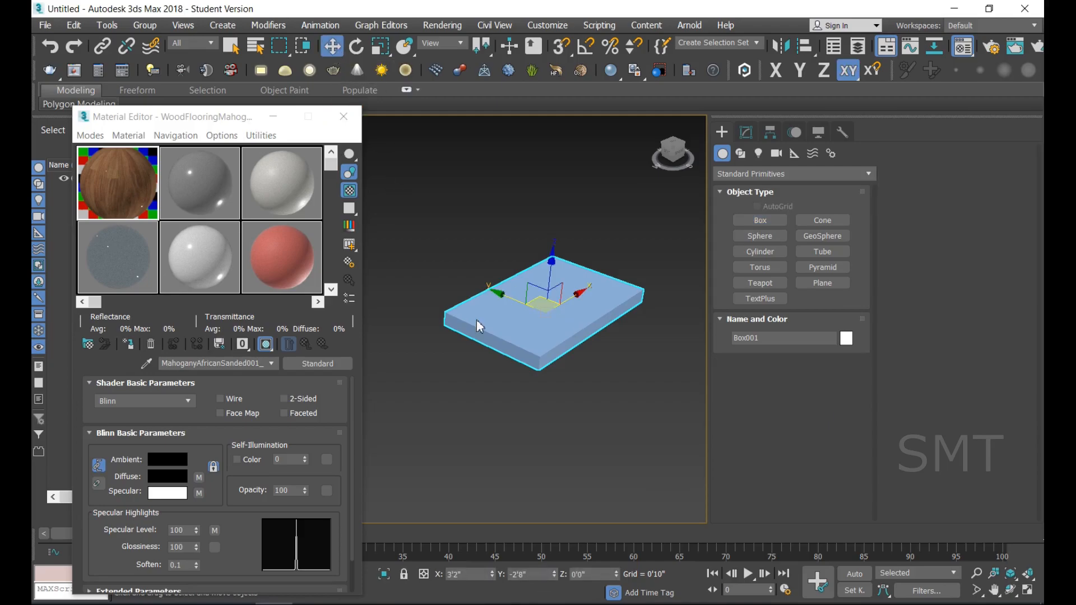
# Assign the wood flooring material to the box and switch its shaded viewport display off and on again
pyautogui.click(129, 346)
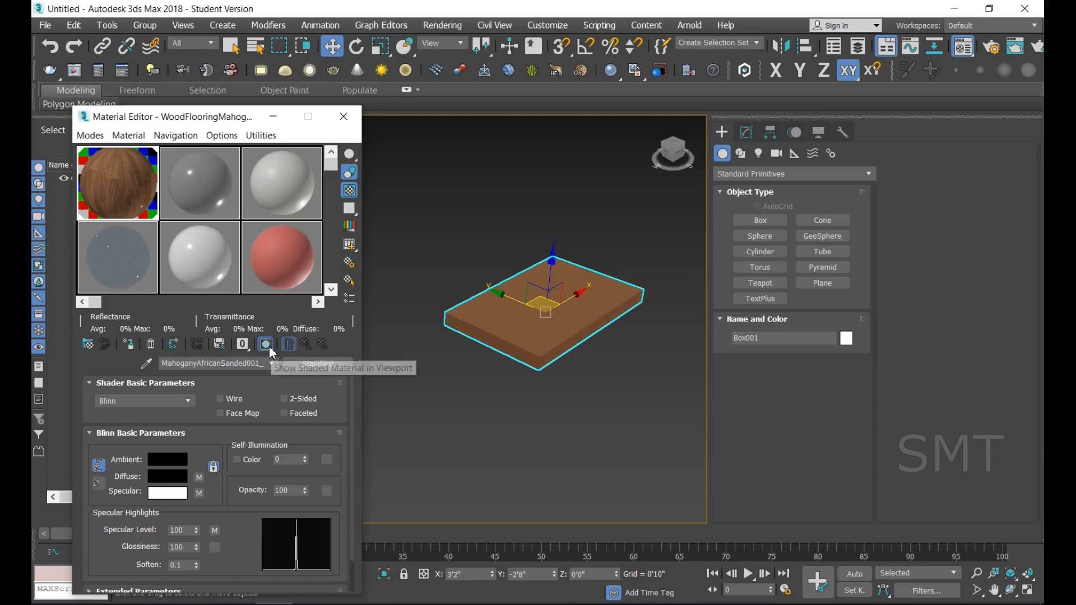
pyautogui.click(268, 348)
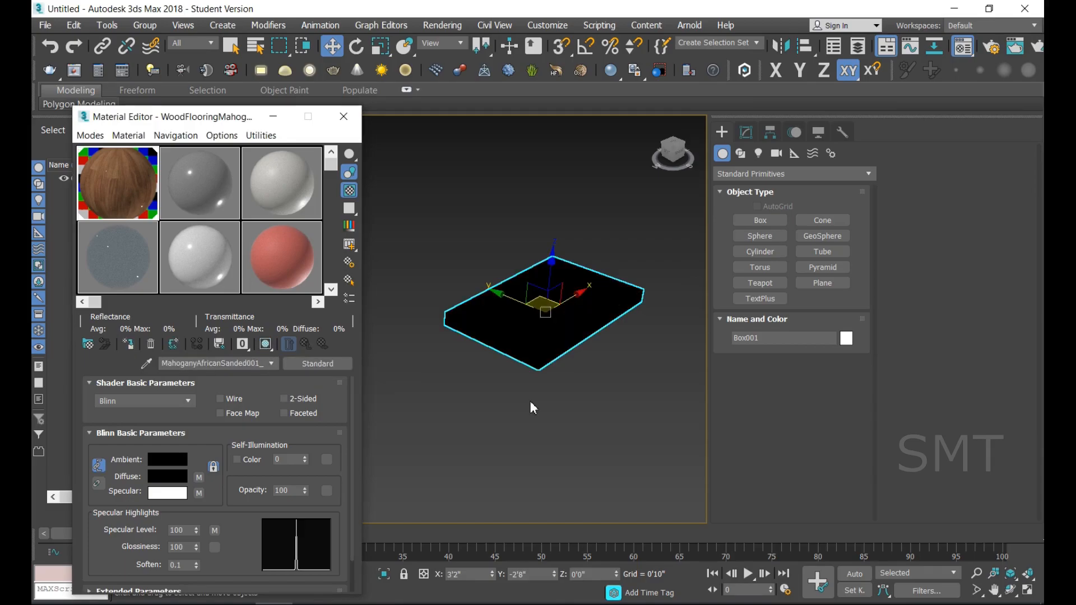
pyautogui.click(267, 344)
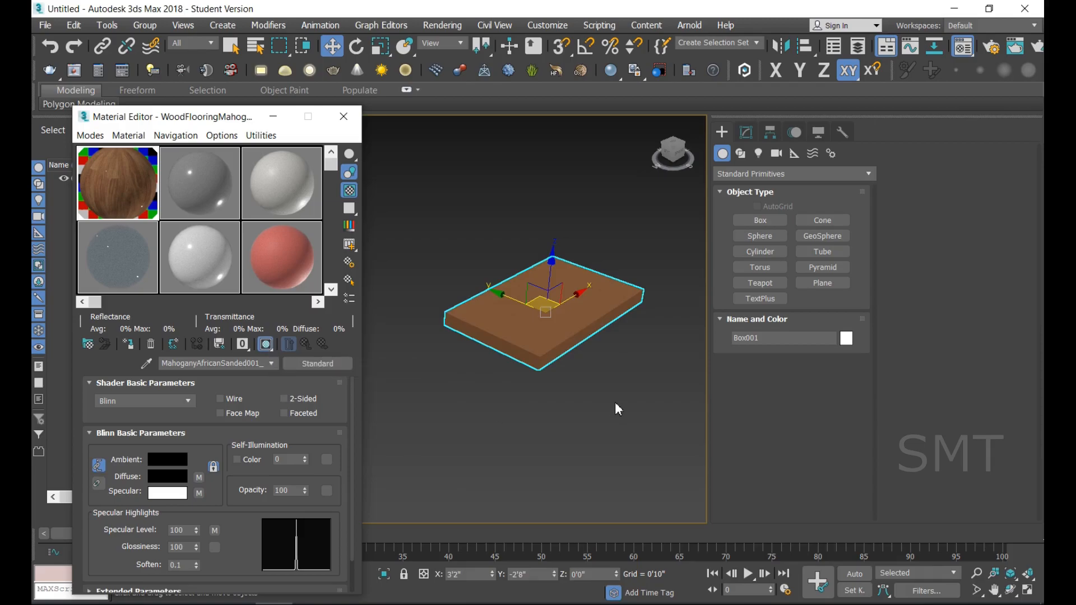
# Turn off Real-World Map Size for the box, check the wood texture up close and close the Material Editor
pyautogui.click(770, 132)
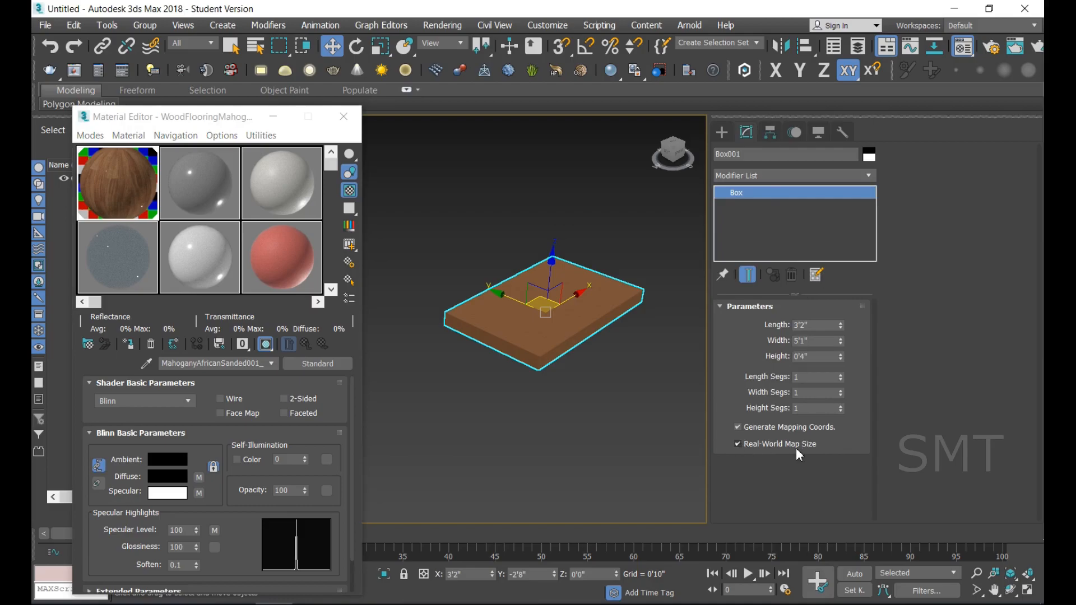
pyautogui.click(737, 444)
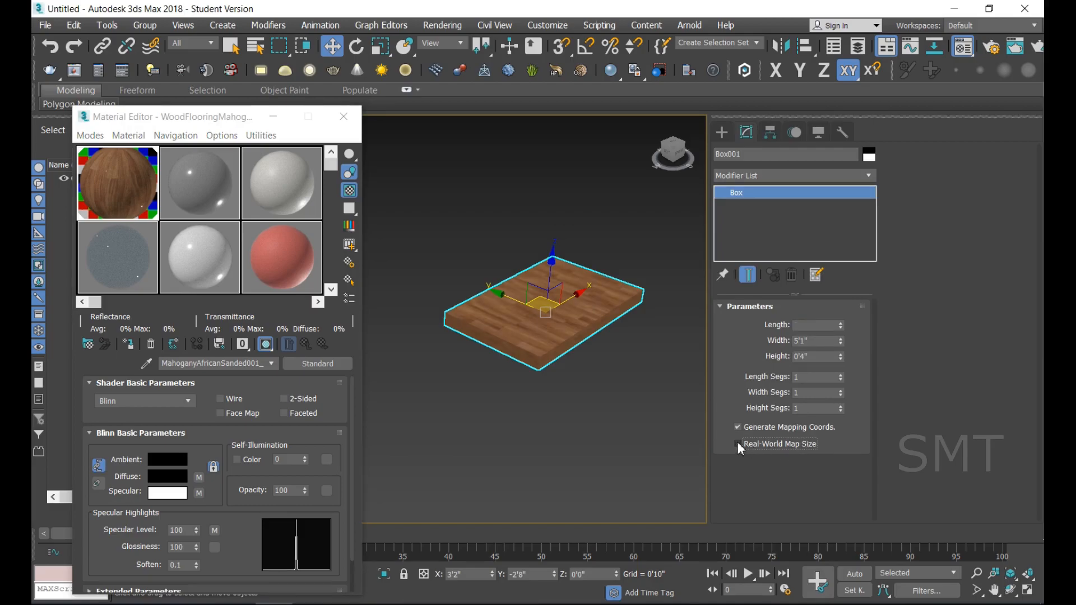
pyautogui.scroll(4, 560, 313)
pyautogui.scroll(3, 561, 313)
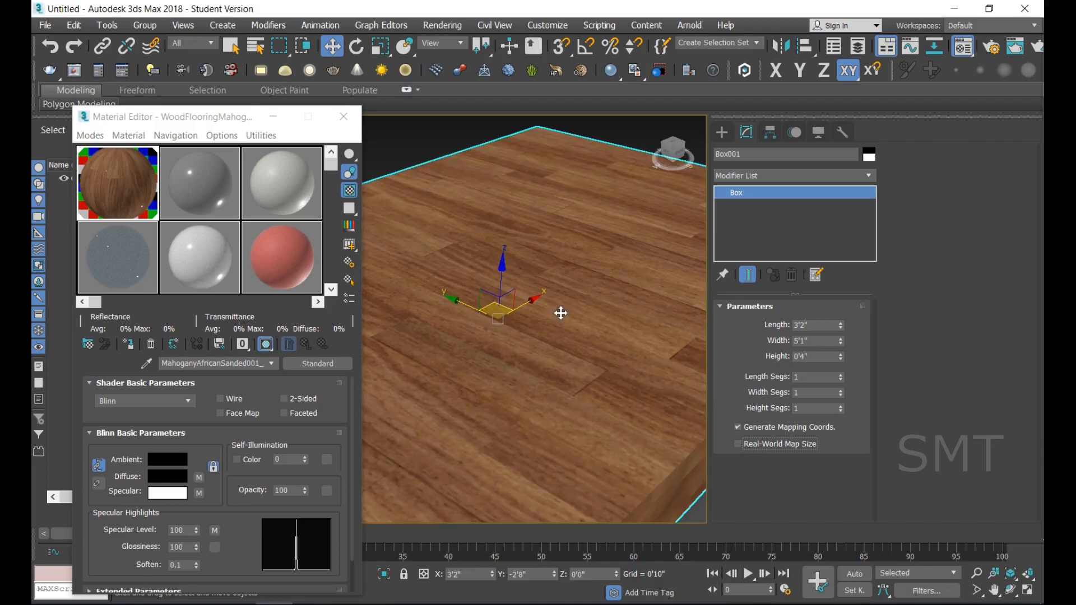
pyautogui.scroll(-5, 561, 313)
pyautogui.click(616, 418)
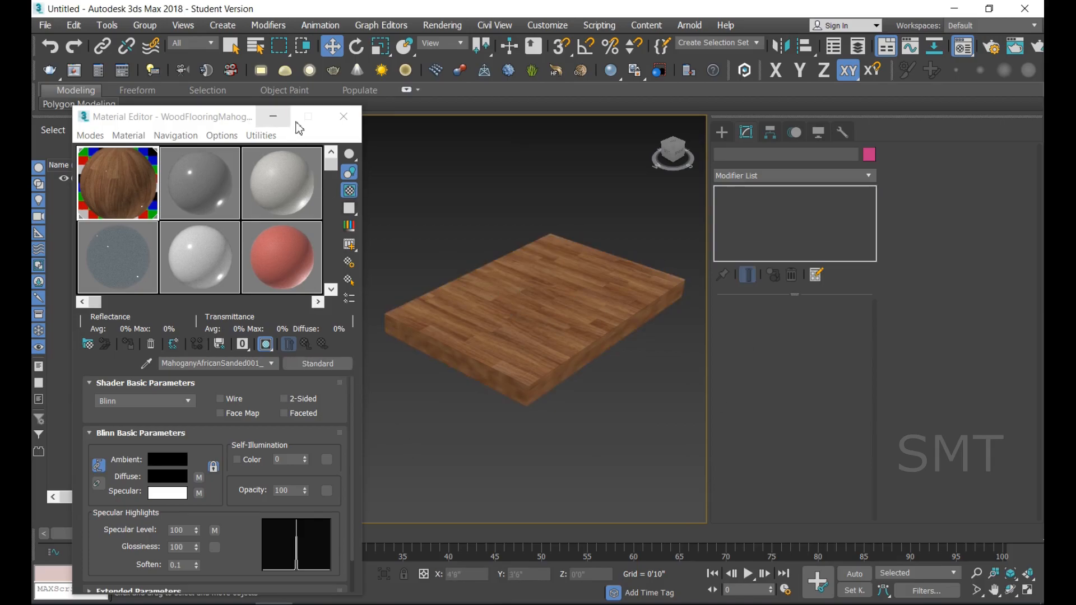
pyautogui.click(342, 117)
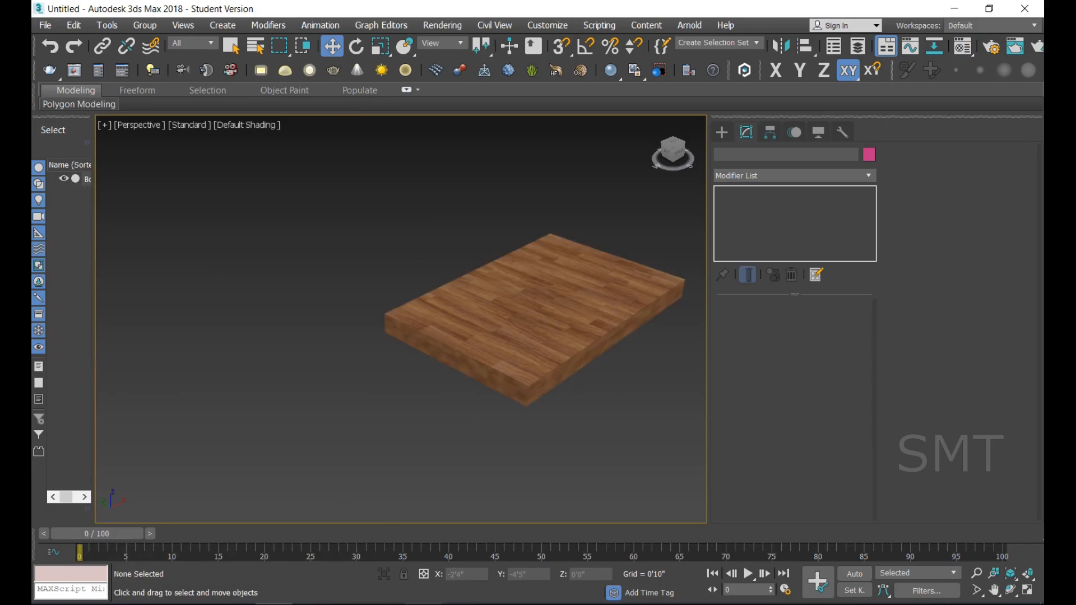
# Switch to the MTL 1.24 folder in File Explorer and run Material_Texture_Loader_v1.24.mse in 3ds Max again
pyautogui.moveTo(274, 604)
pyautogui.click(163, 604)
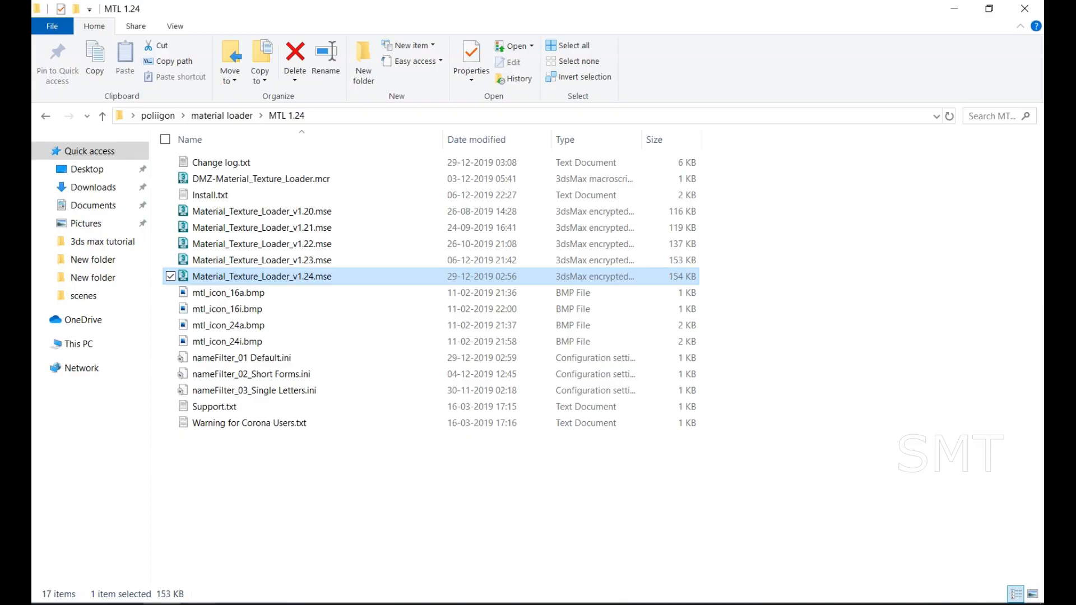
pyautogui.moveTo(267, 282); pyautogui.dragTo(310, 365)
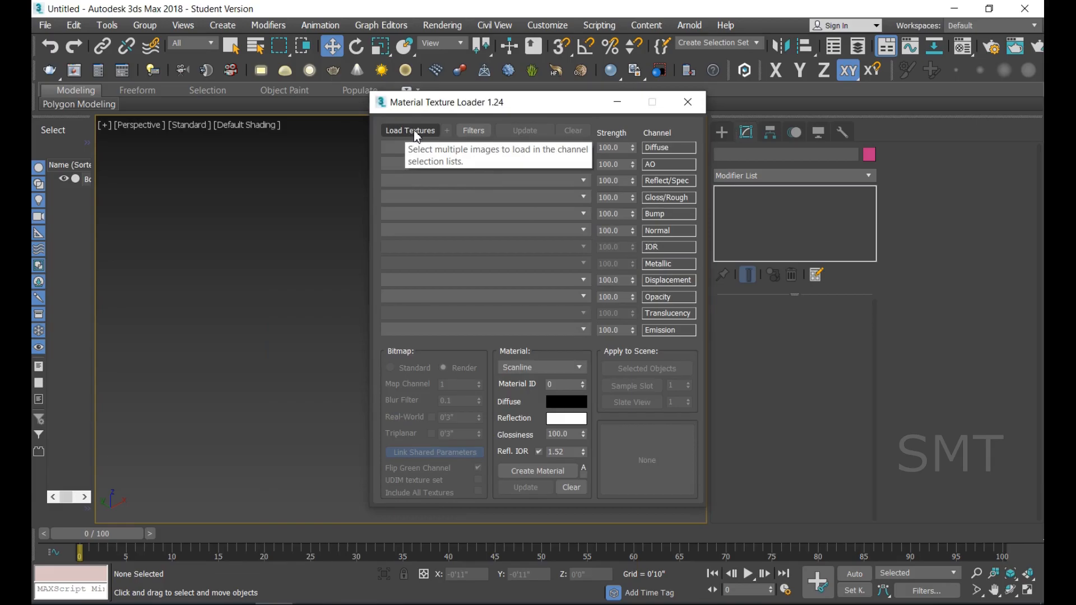
# Start loading textures and browse from the wood flooring set to the 4K folder under Marble062\REGULAR in the poliigon folder
pyautogui.click(416, 130)
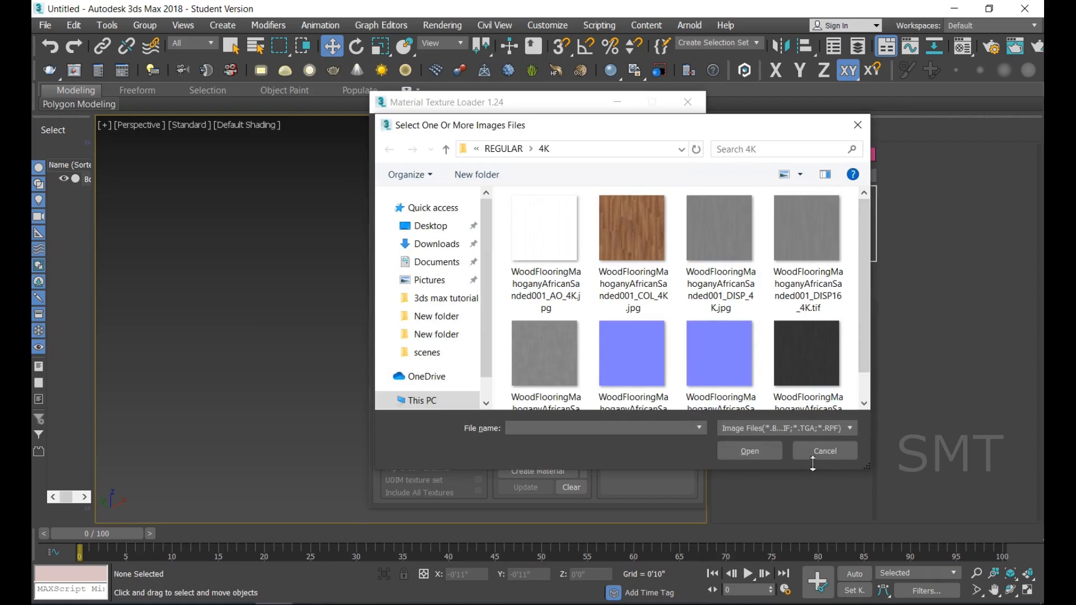
pyautogui.click(506, 149)
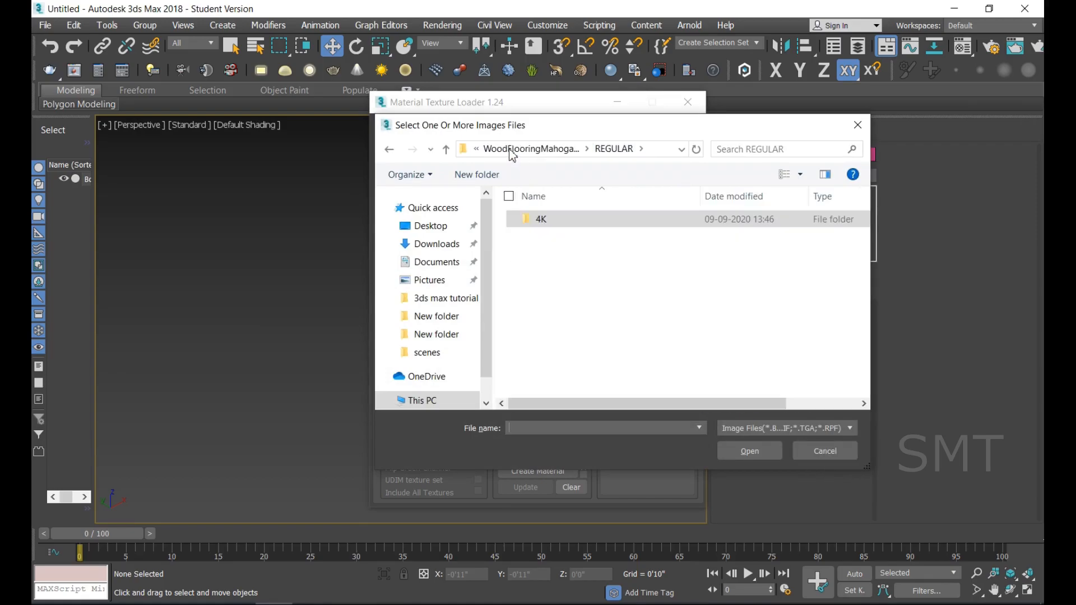
pyautogui.click(514, 150)
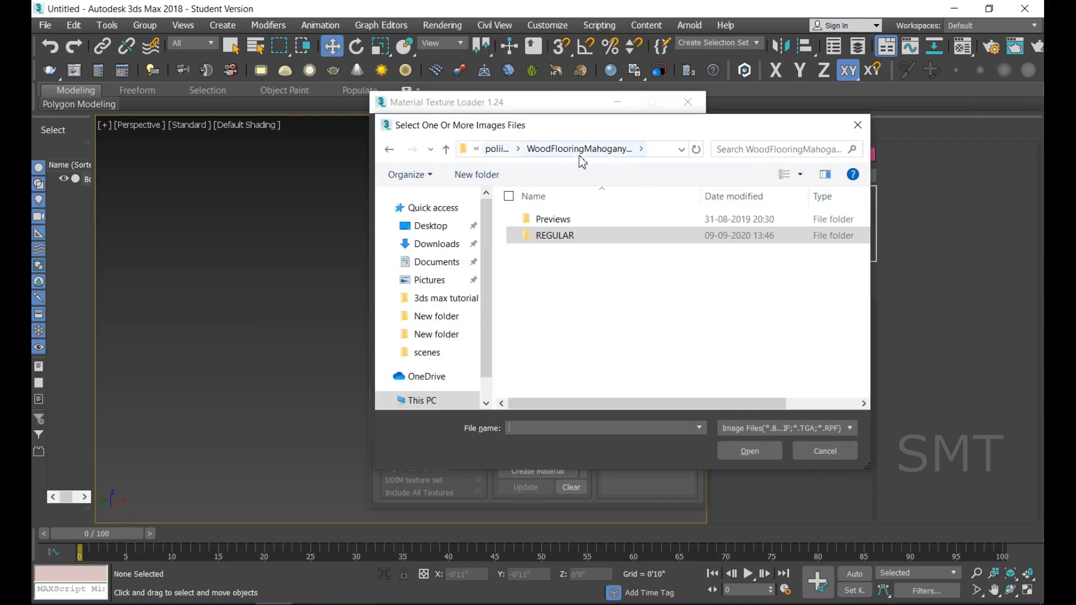
pyautogui.click(492, 149)
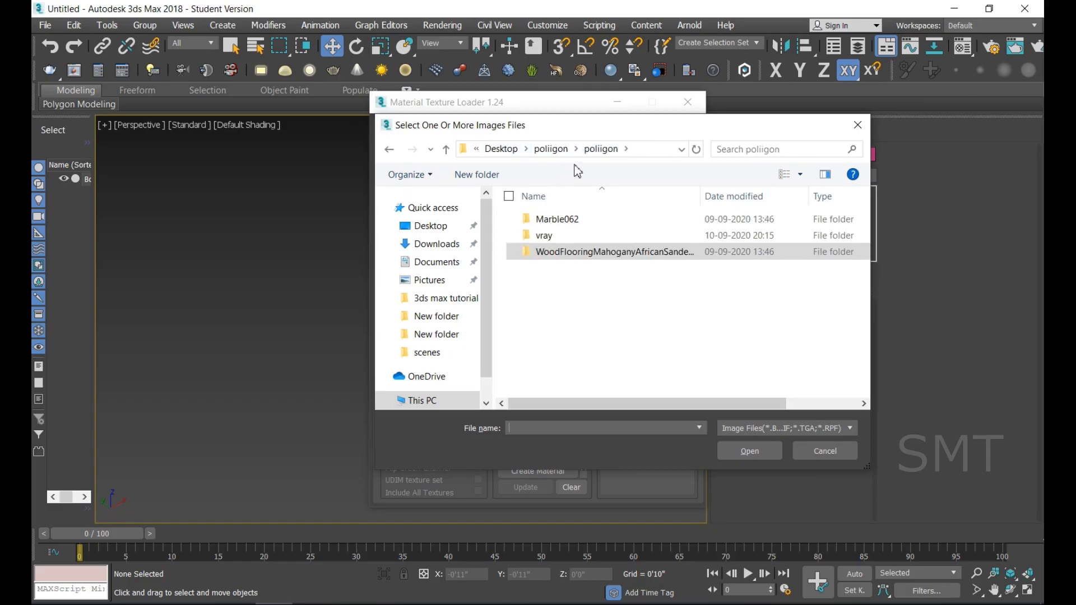
pyautogui.doubleClick(563, 220)
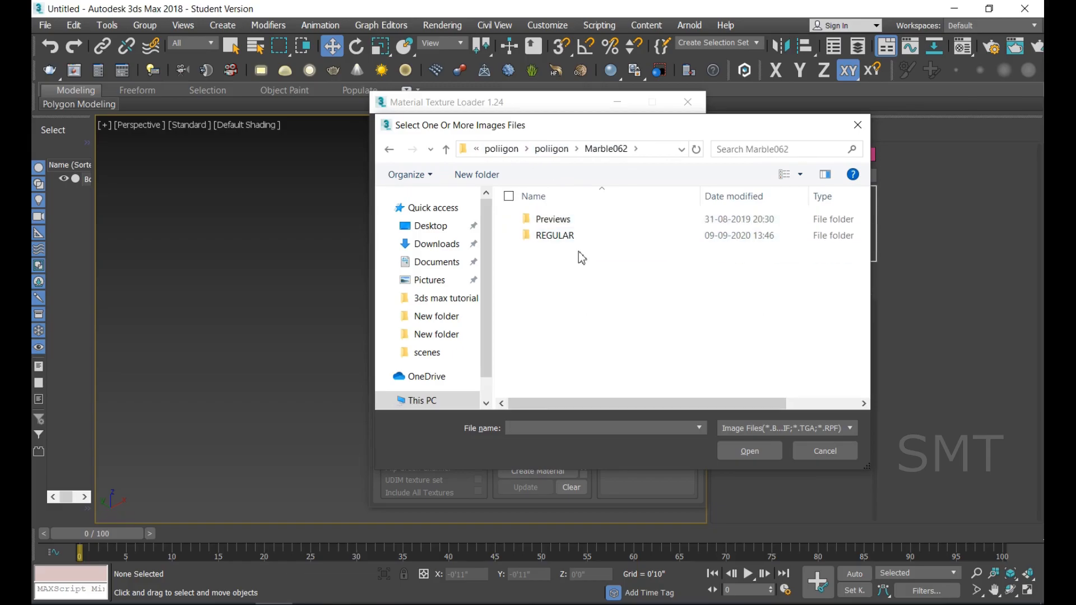
pyautogui.doubleClick(566, 242)
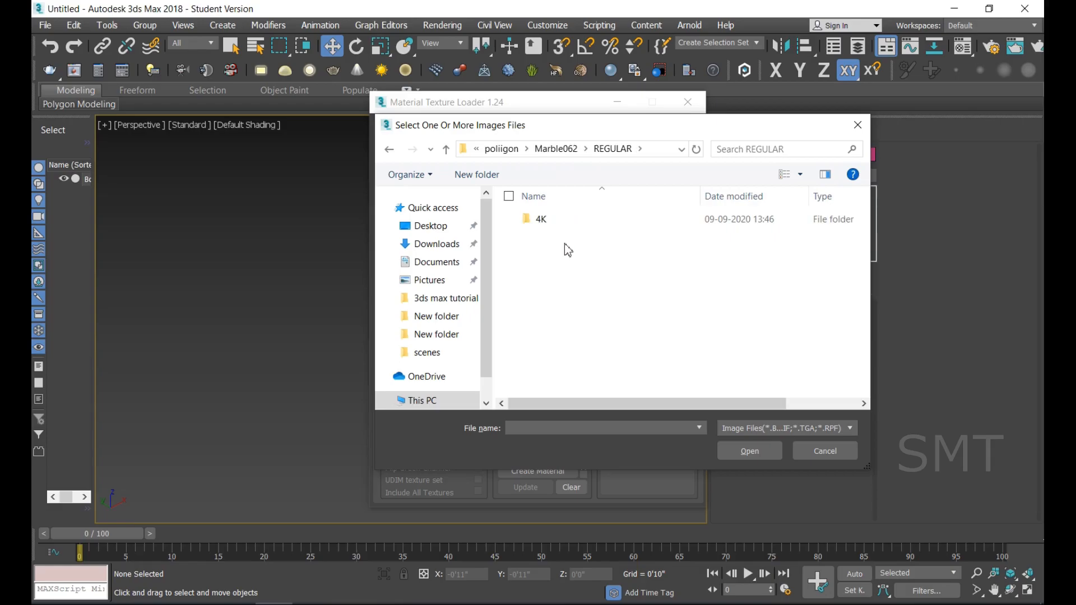
pyautogui.click(541, 218)
pyautogui.press('Return')
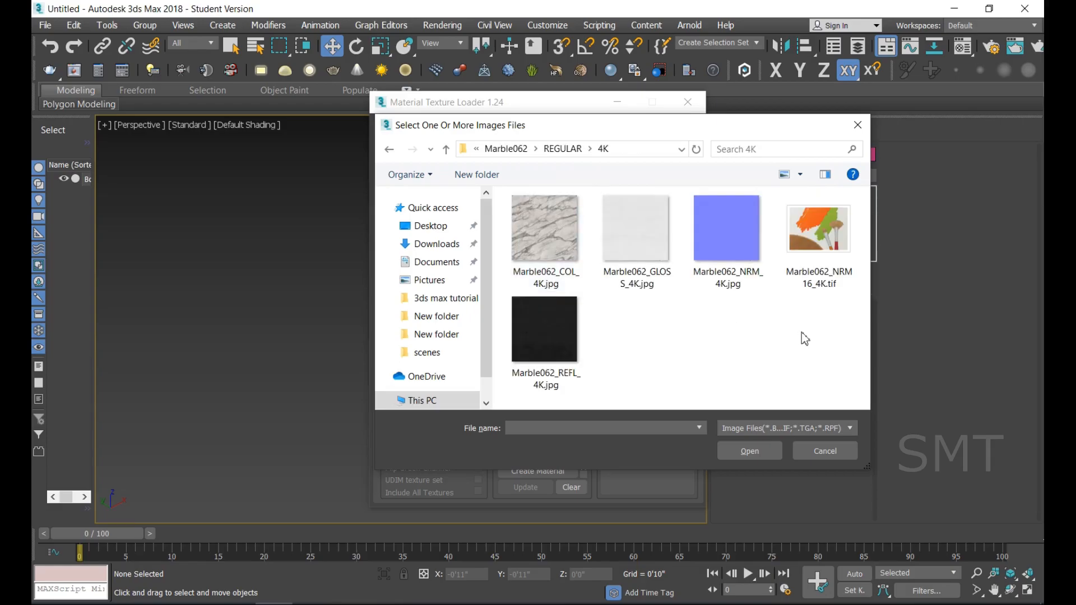
# Select all five Marble062 4K texture images and load them into the texture channels
pyautogui.moveTo(775, 371); pyautogui.dragTo(564, 231)
pyautogui.moveTo(803, 384); pyautogui.dragTo(546, 223)
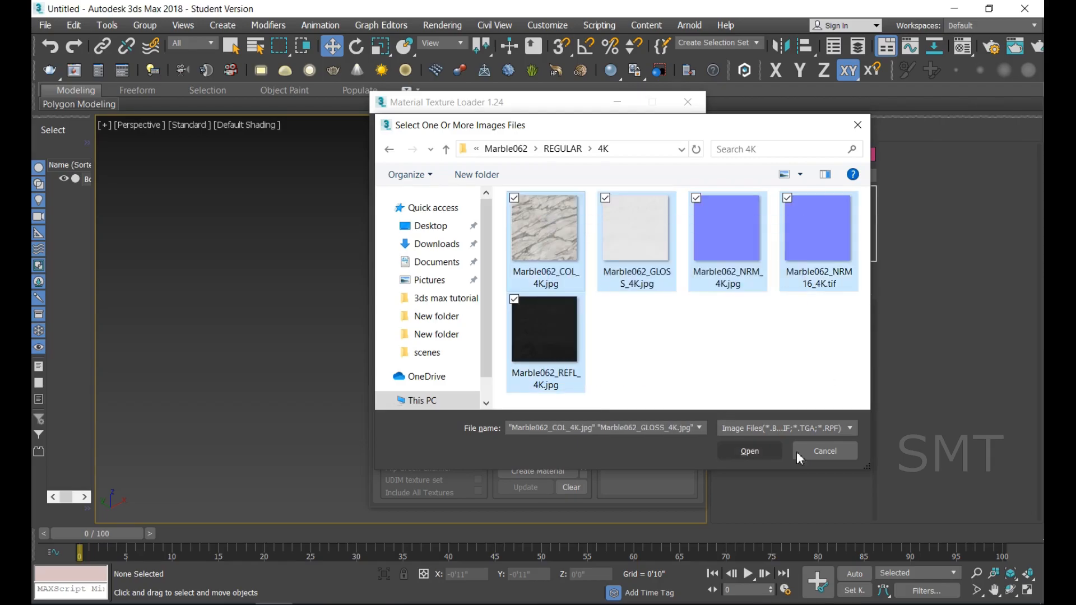
pyautogui.click(752, 451)
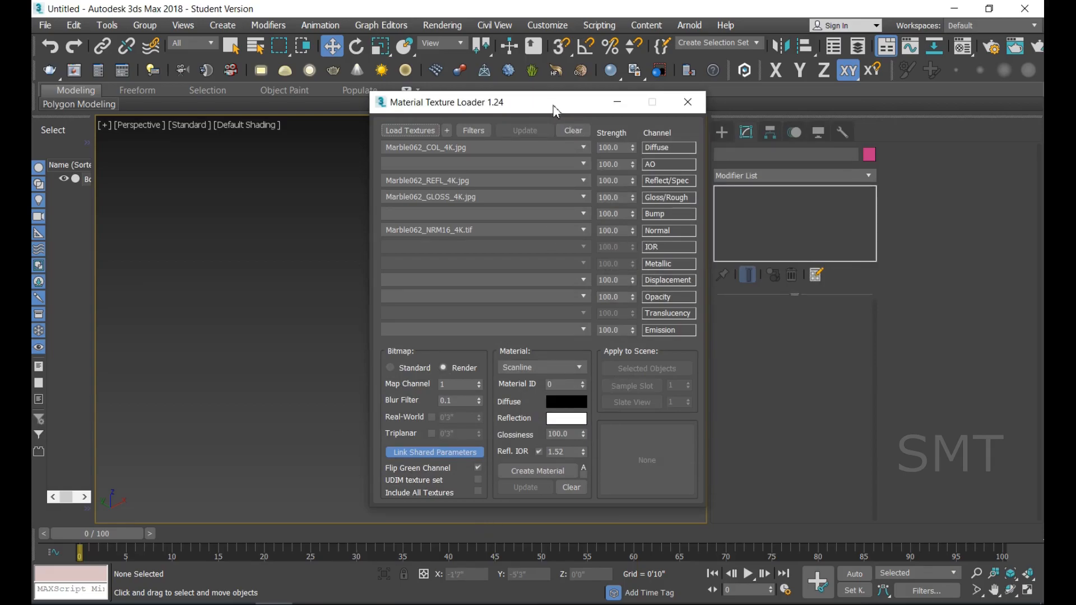
# Move the texture loader off the box, open the Material Editor and create a Scanline material named Marble062_
pyautogui.moveTo(552, 107); pyautogui.dragTo(794, 83)
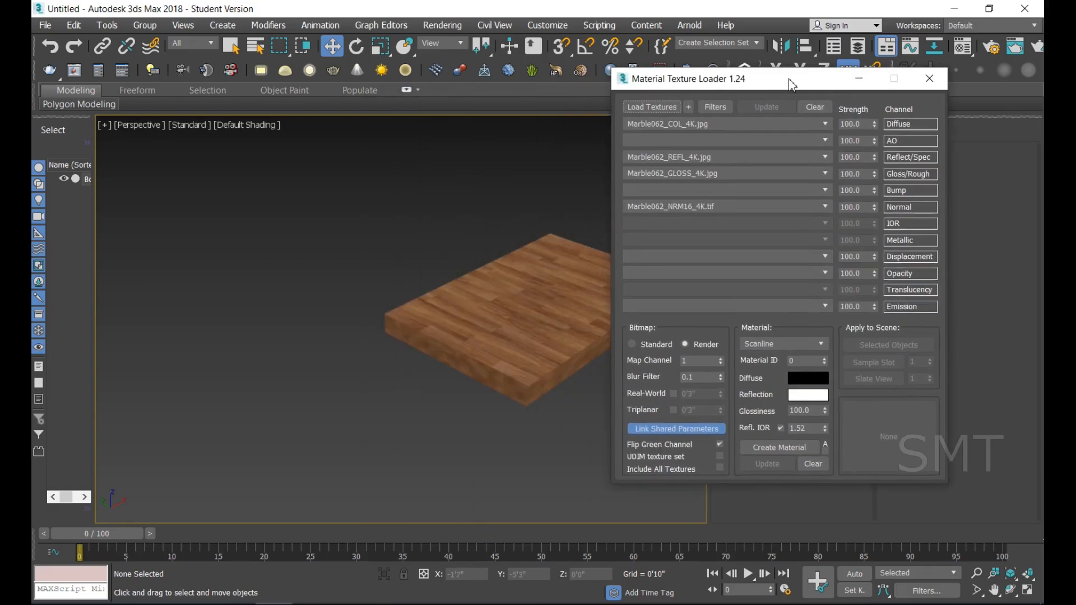
pyautogui.click(314, 343)
pyautogui.press('m')
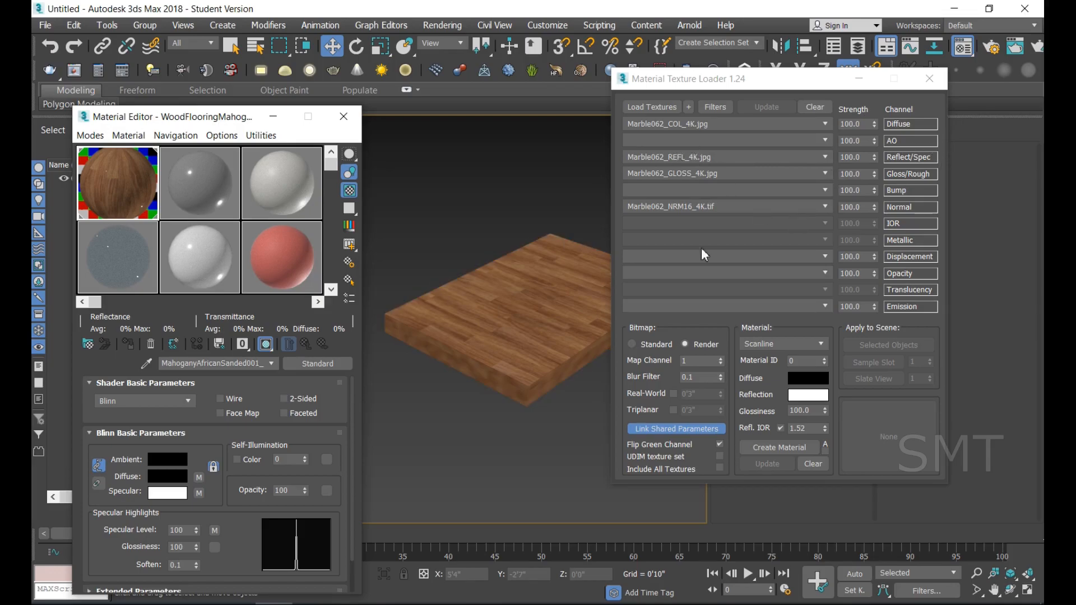
pyautogui.click(795, 448)
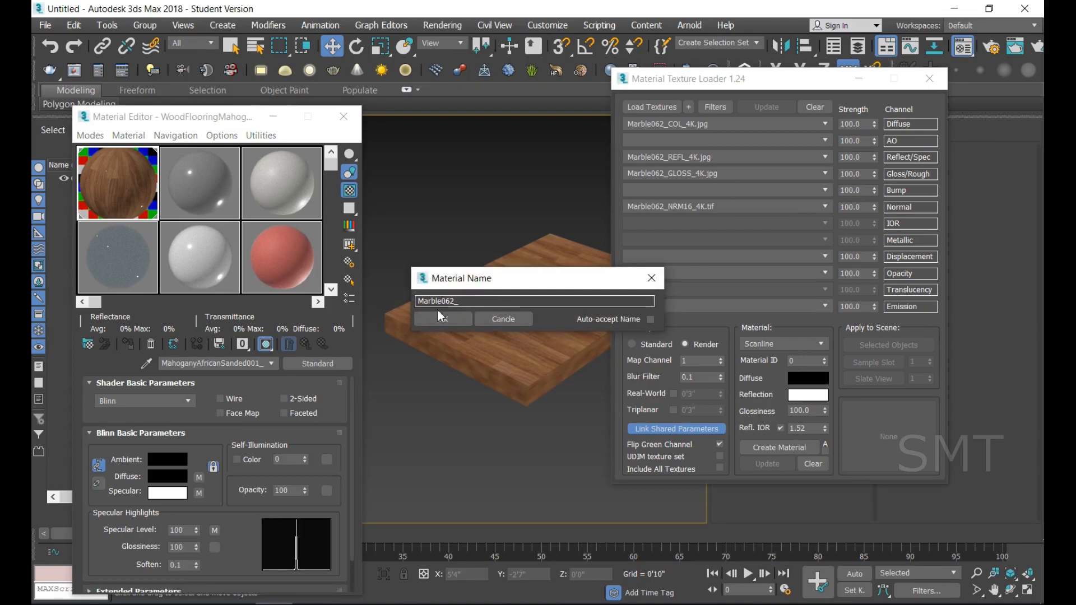
pyautogui.click(447, 320)
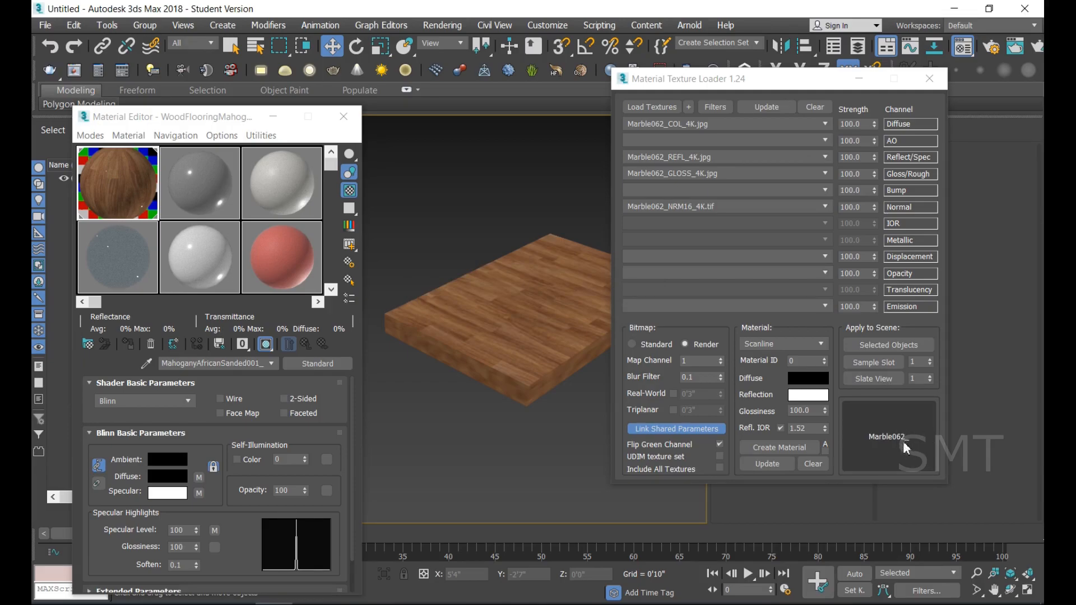
# Place the Marble062_ material as an instance in the second Material Editor sample slot and close the texture loader
pyautogui.moveTo(232, 86); pyautogui.dragTo(209, 218)
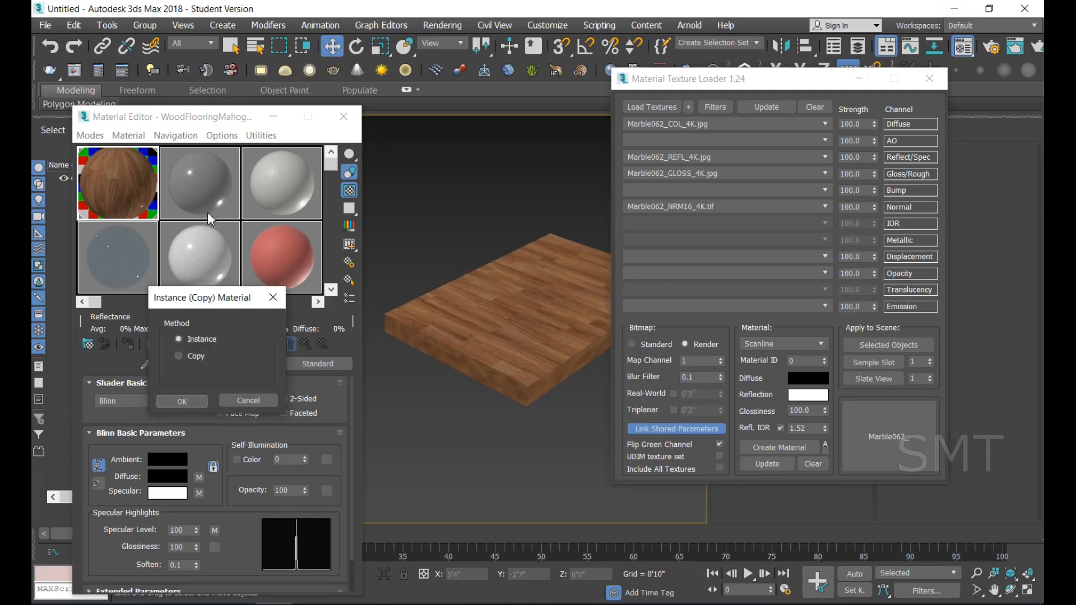
pyautogui.click(182, 402)
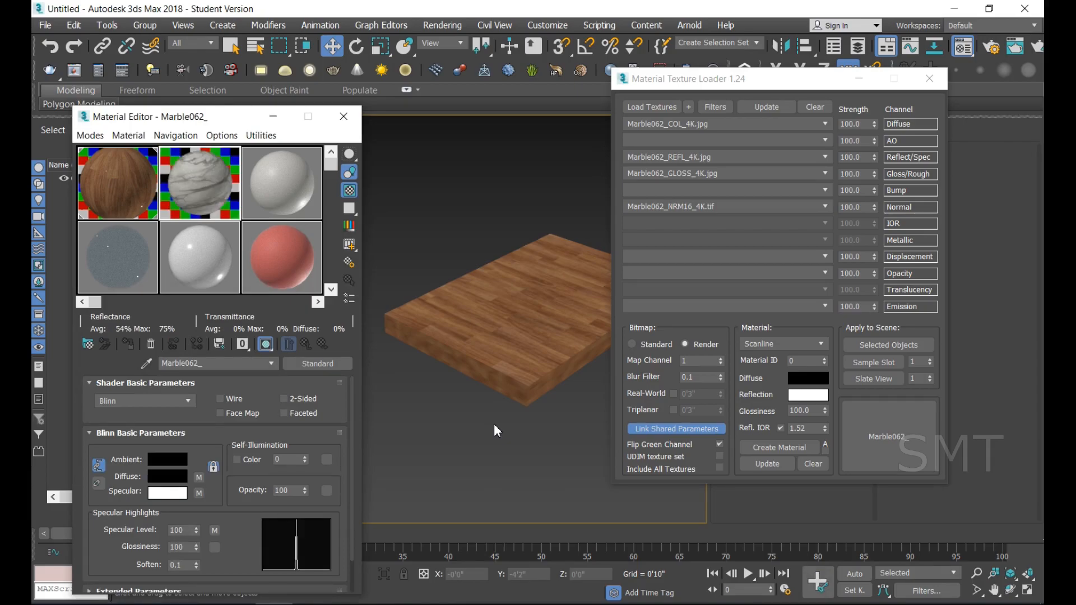
pyautogui.moveTo(757, 87); pyautogui.dragTo(958, 168)
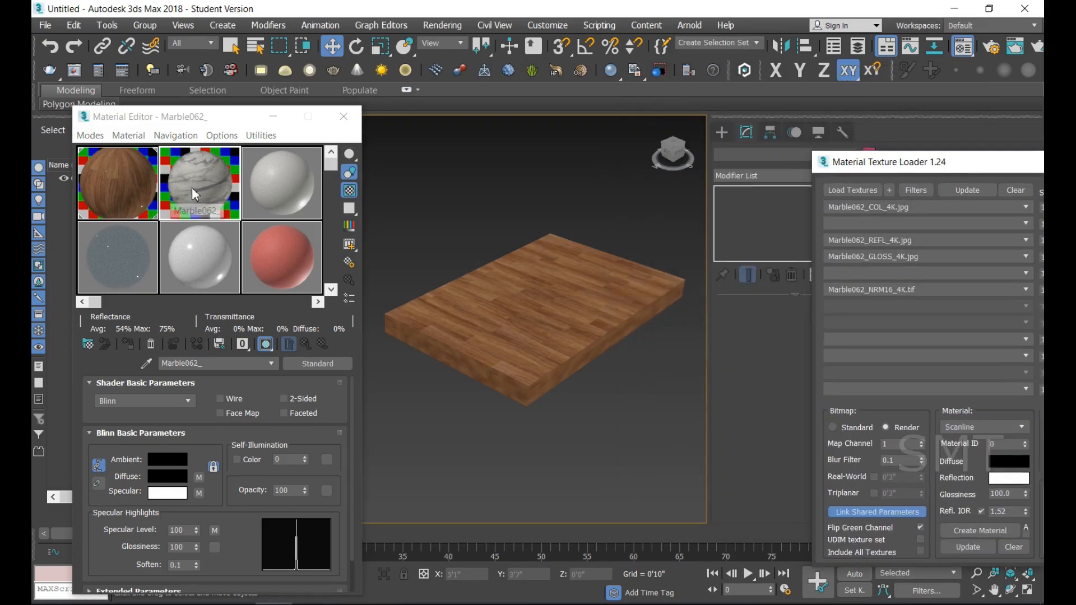
pyautogui.moveTo(934, 169); pyautogui.dragTo(467, 459)
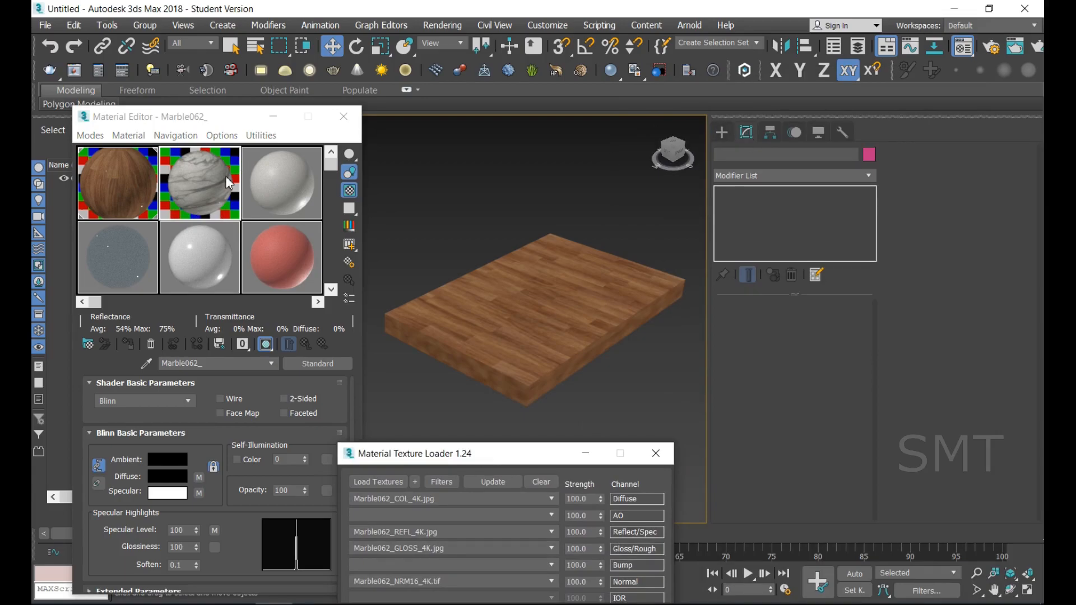
pyautogui.moveTo(489, 461); pyautogui.dragTo(625, 112)
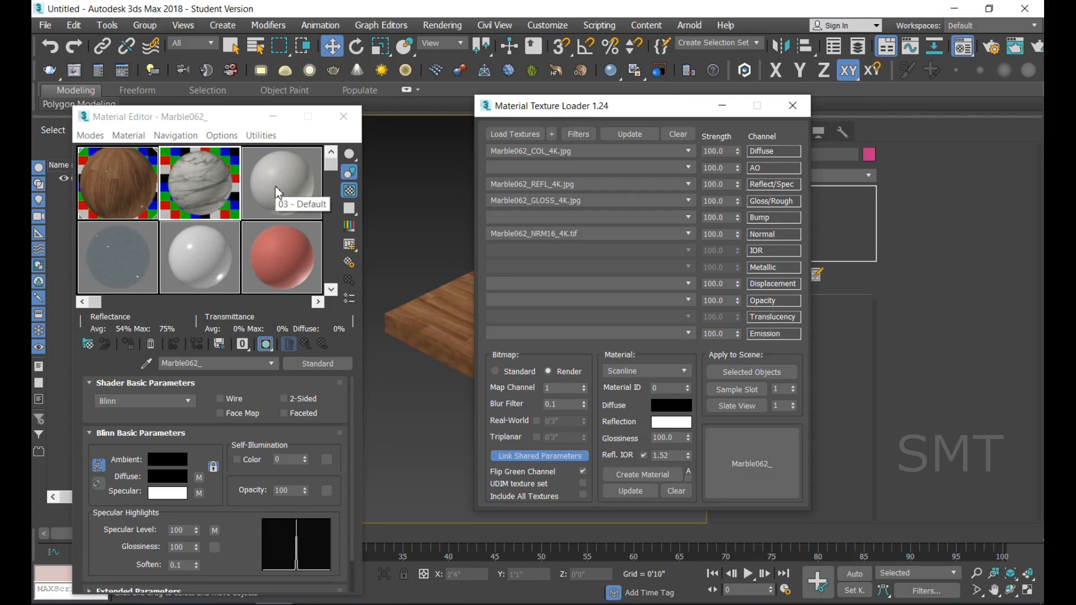
pyautogui.click(416, 312)
pyautogui.click(415, 290)
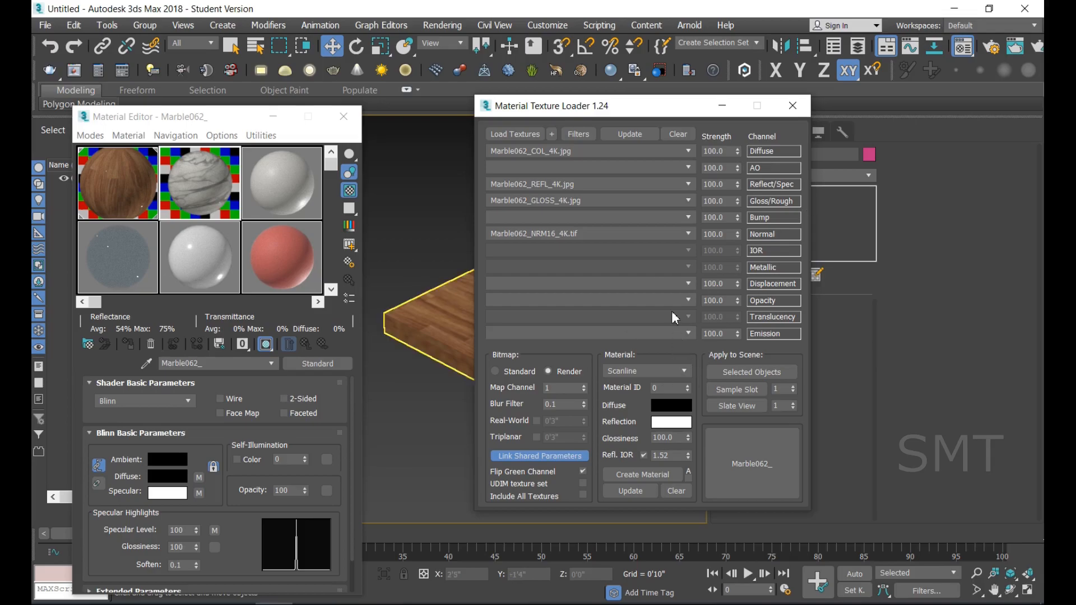
pyautogui.click(793, 106)
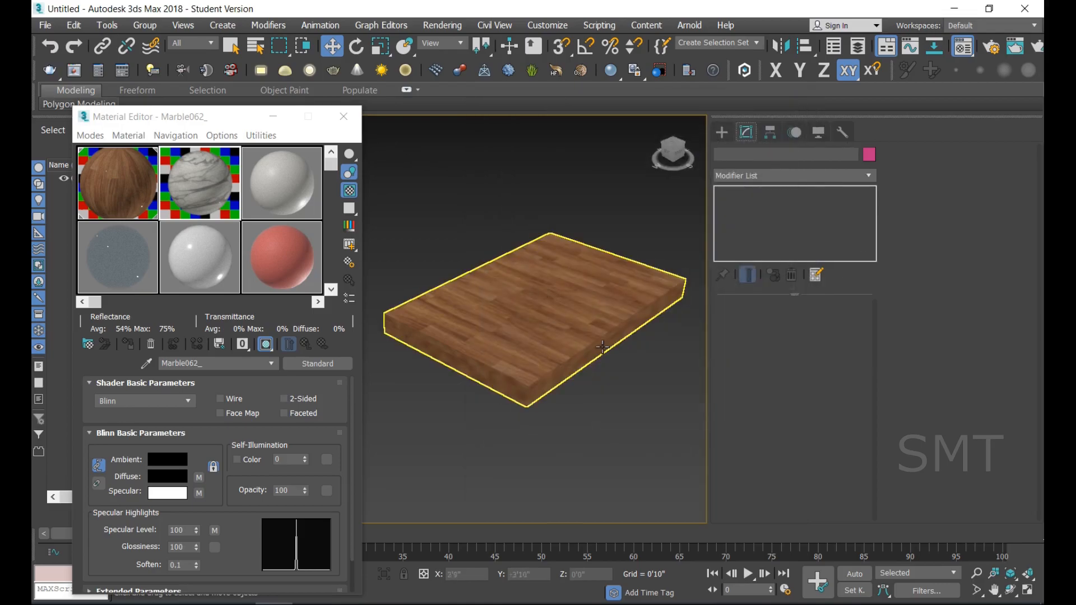
# Draw a sphere with a radius of about 1'2" in front of the wooden box in the perspective view
pyautogui.scroll(-5, 555, 365)
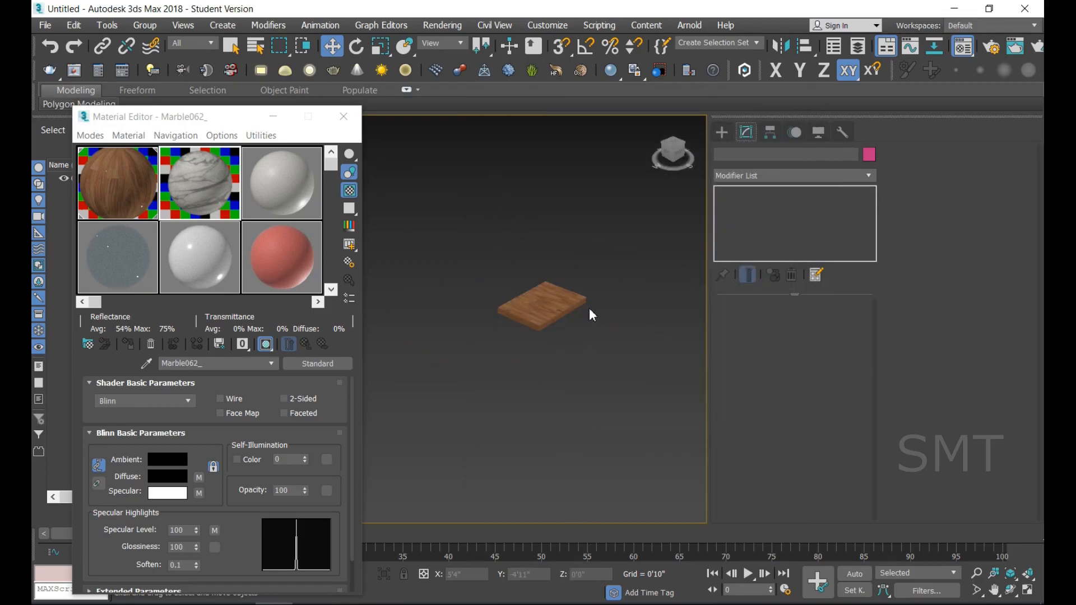
pyautogui.scroll(5, 589, 306)
pyautogui.scroll(-4, 589, 305)
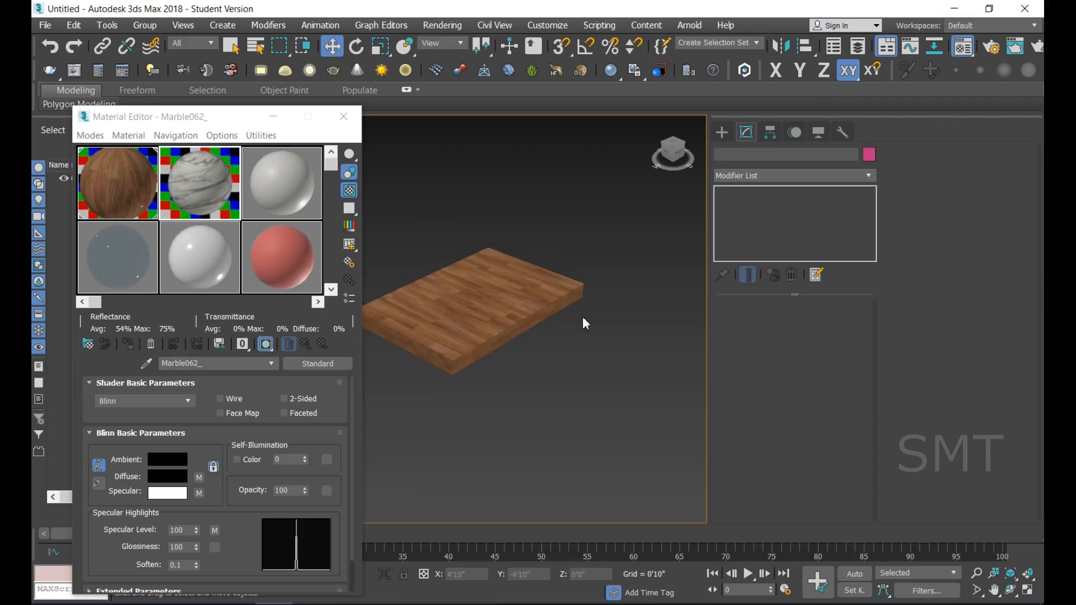
pyautogui.scroll(-2, 583, 316)
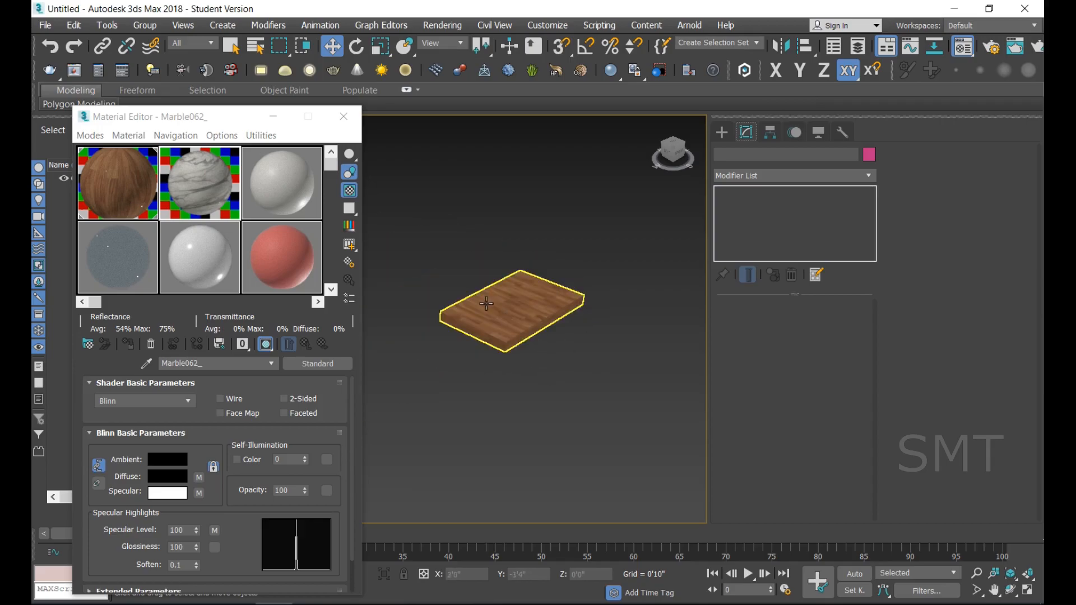
pyautogui.moveTo(204, 117); pyautogui.dragTo(209, 74)
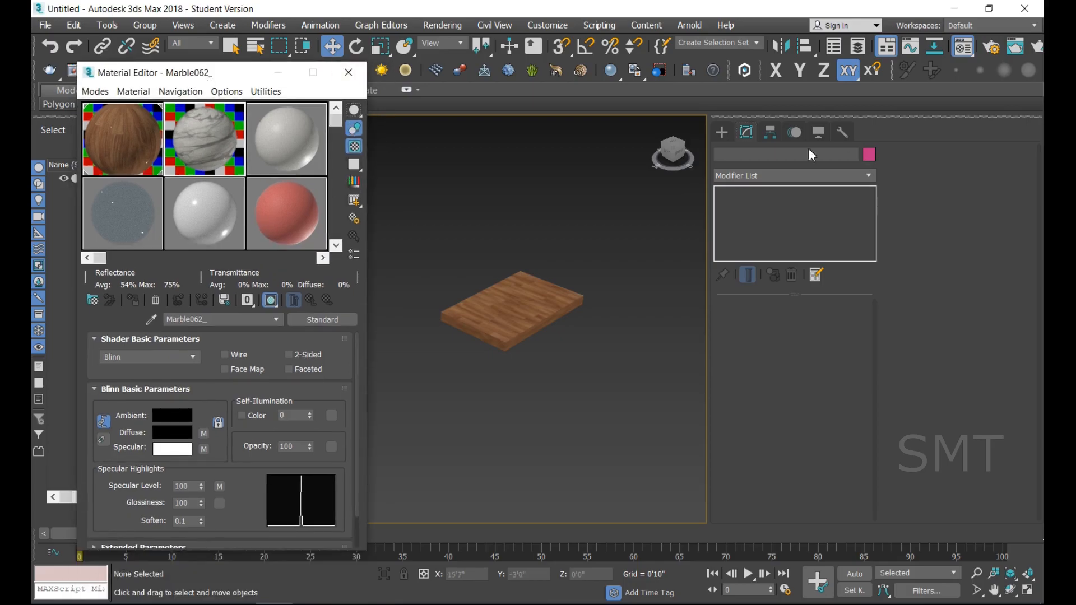
pyautogui.click(724, 133)
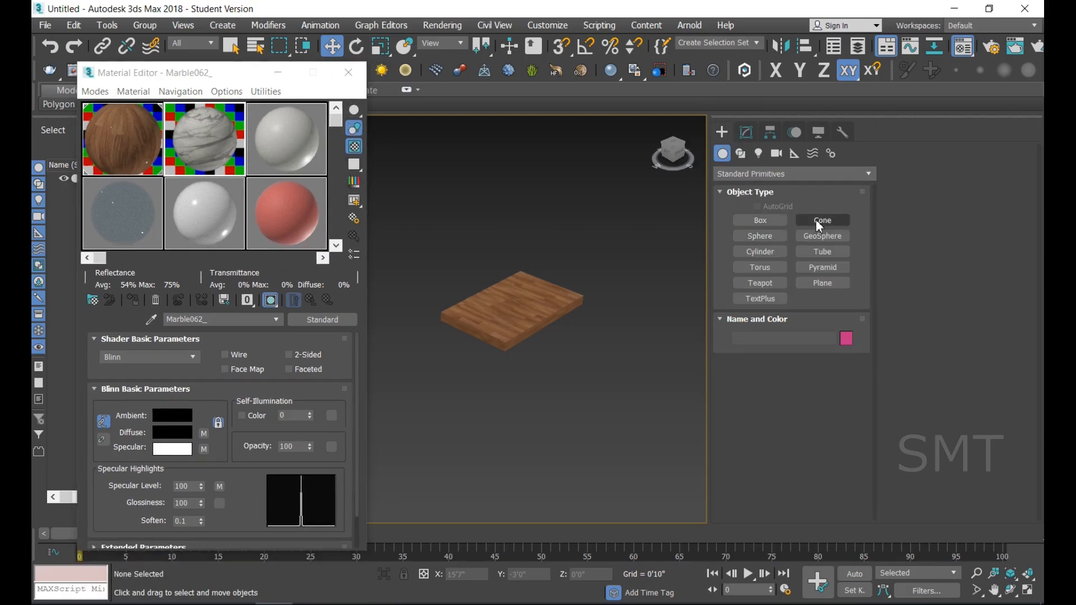
pyautogui.click(770, 236)
pyautogui.moveTo(550, 396); pyautogui.dragTo(586, 395)
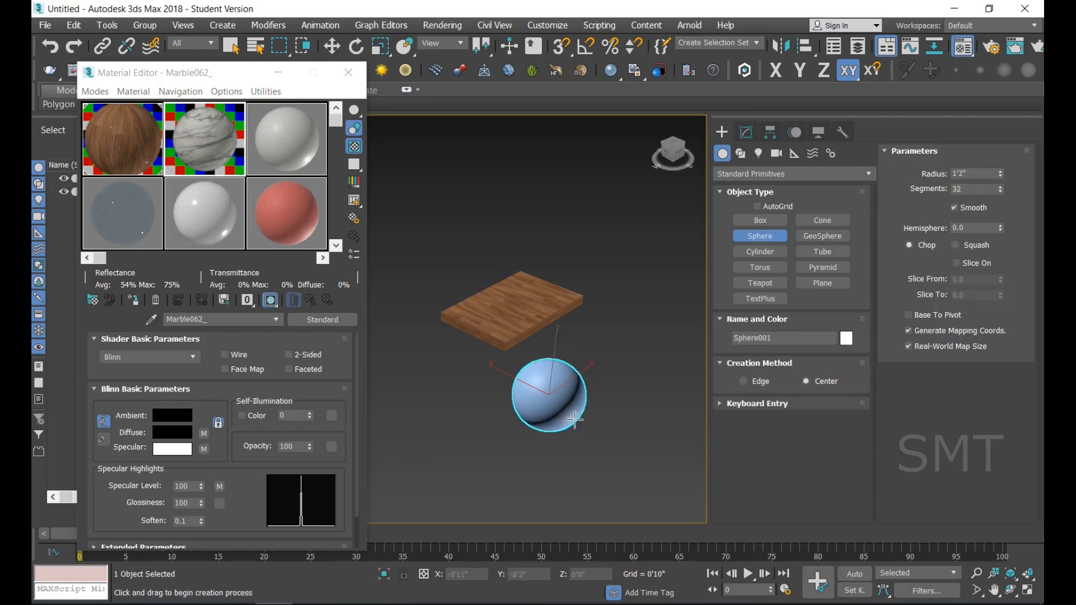
pyautogui.click(331, 45)
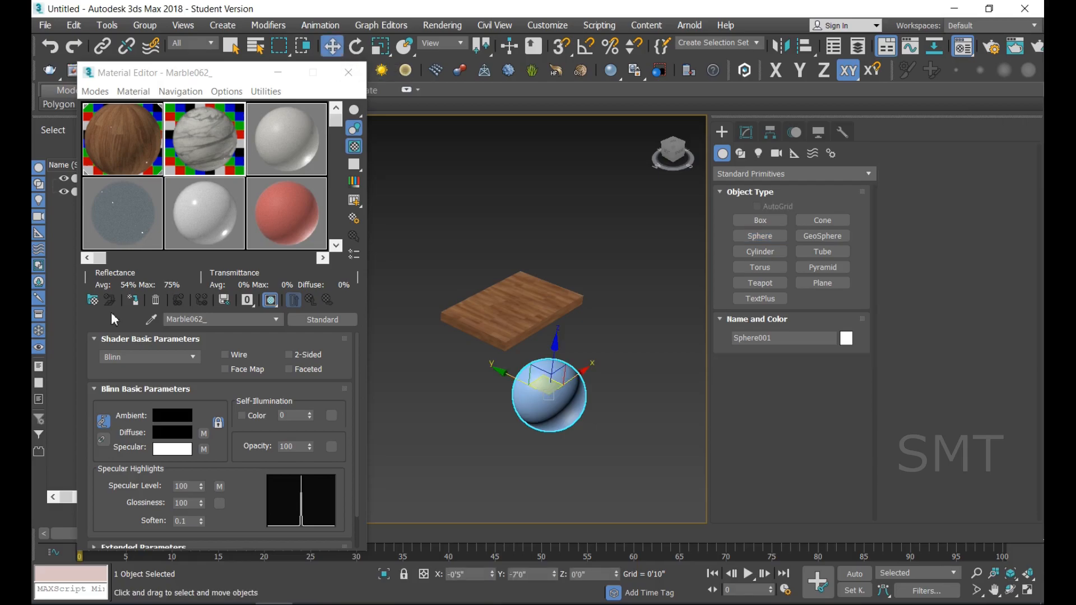
# Assign the Marble062_ material to the sphere and turn off its Real-World Map Size
pyautogui.click(139, 304)
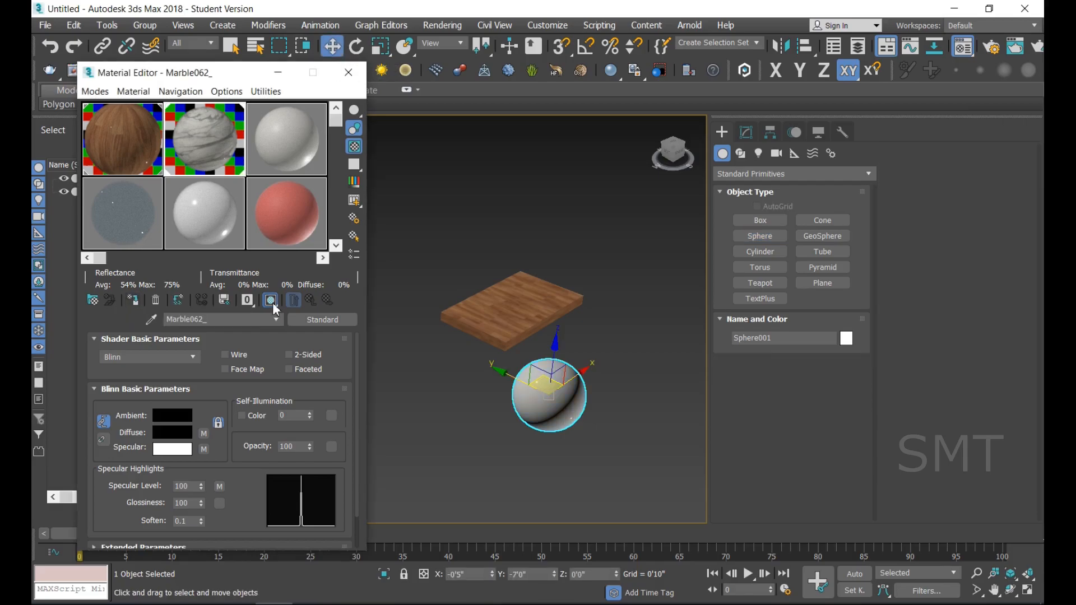
pyautogui.click(635, 443)
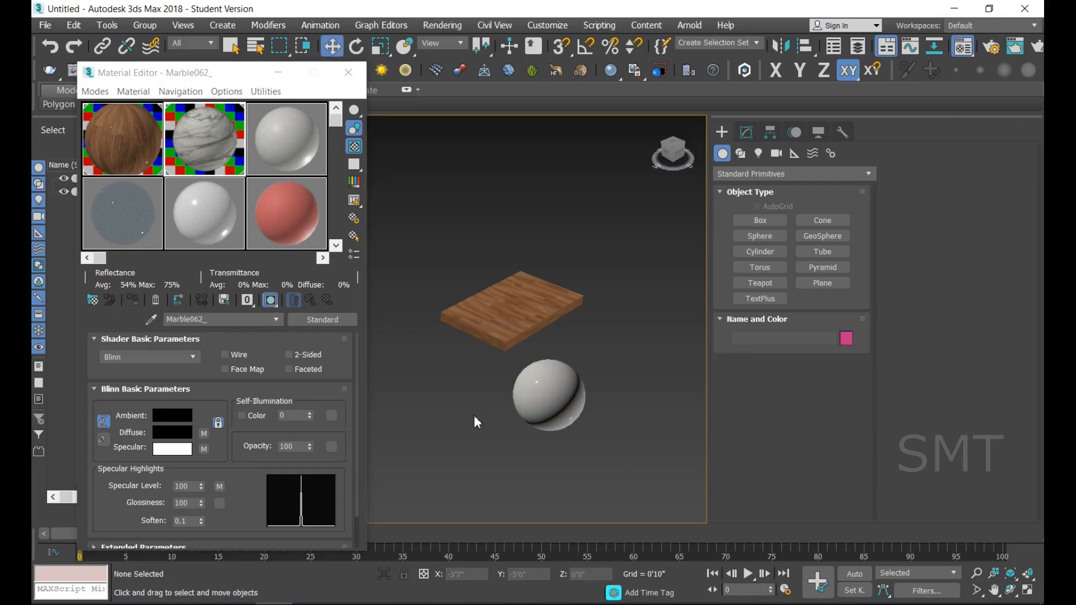
pyautogui.click(547, 392)
pyautogui.click(747, 133)
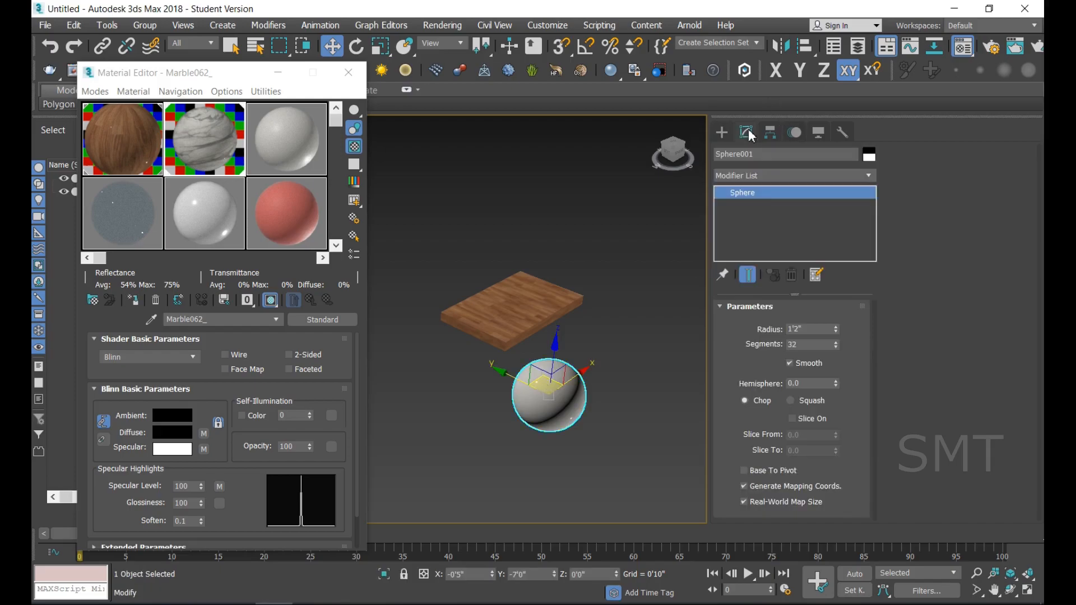
pyautogui.click(771, 508)
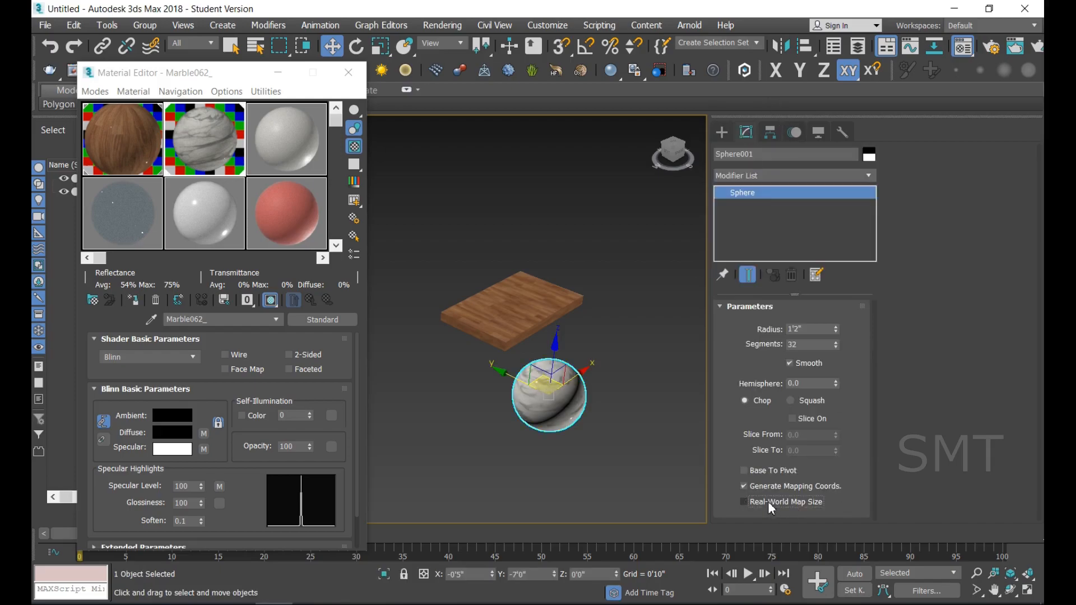
pyautogui.click(628, 453)
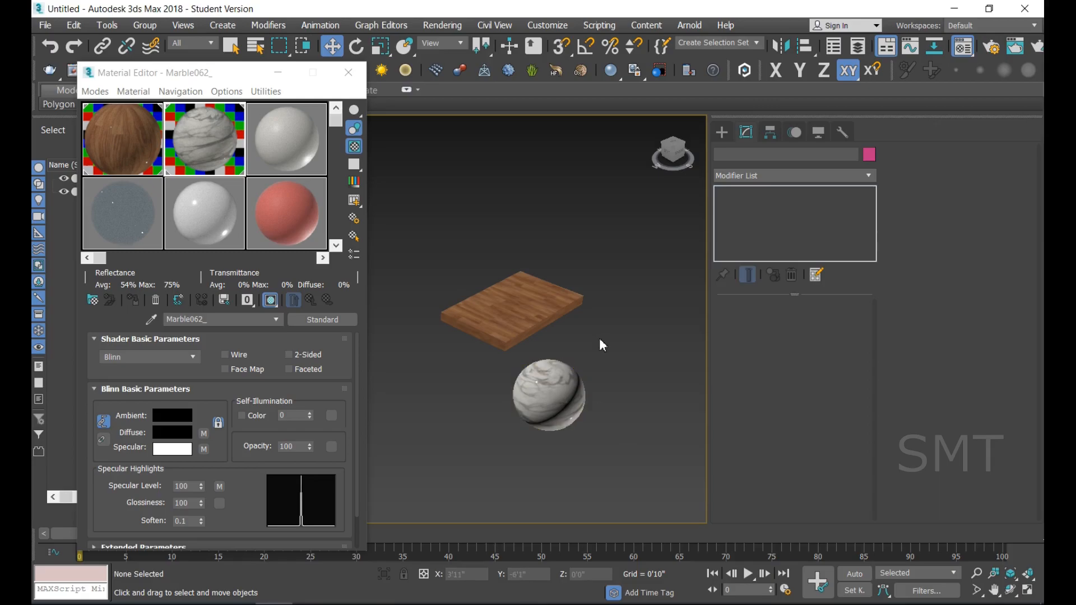
# Check the marble sphere up close, render the perspective view with the box and sphere, and close the rendered frame
pyautogui.scroll(3, 594, 358)
pyautogui.scroll(-3, 582, 372)
pyautogui.scroll(4, 553, 432)
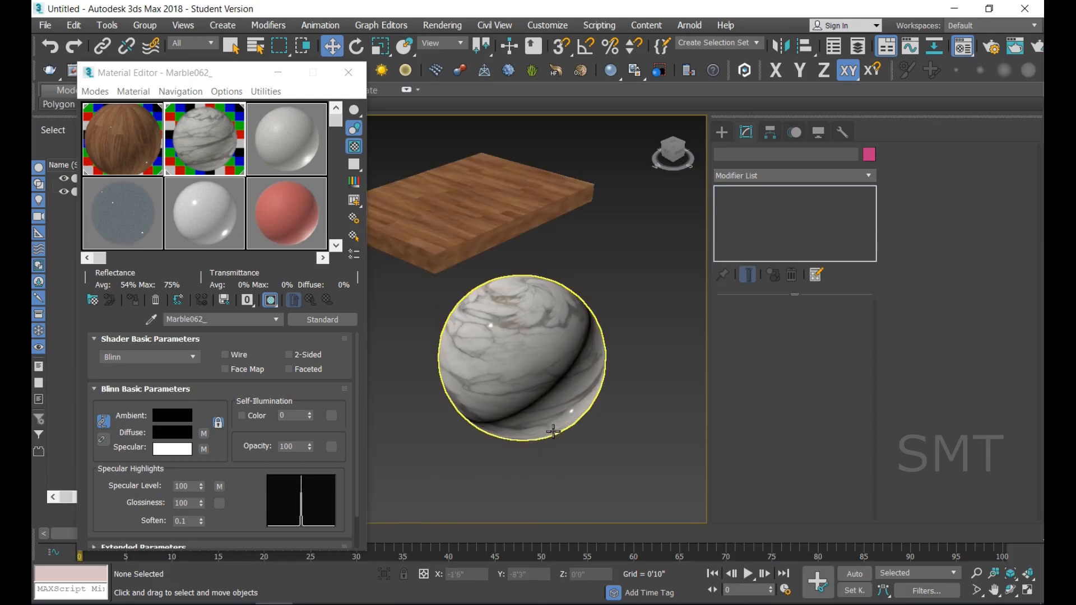
pyautogui.scroll(-5, 617, 359)
pyautogui.hotkey('shift', 'q')
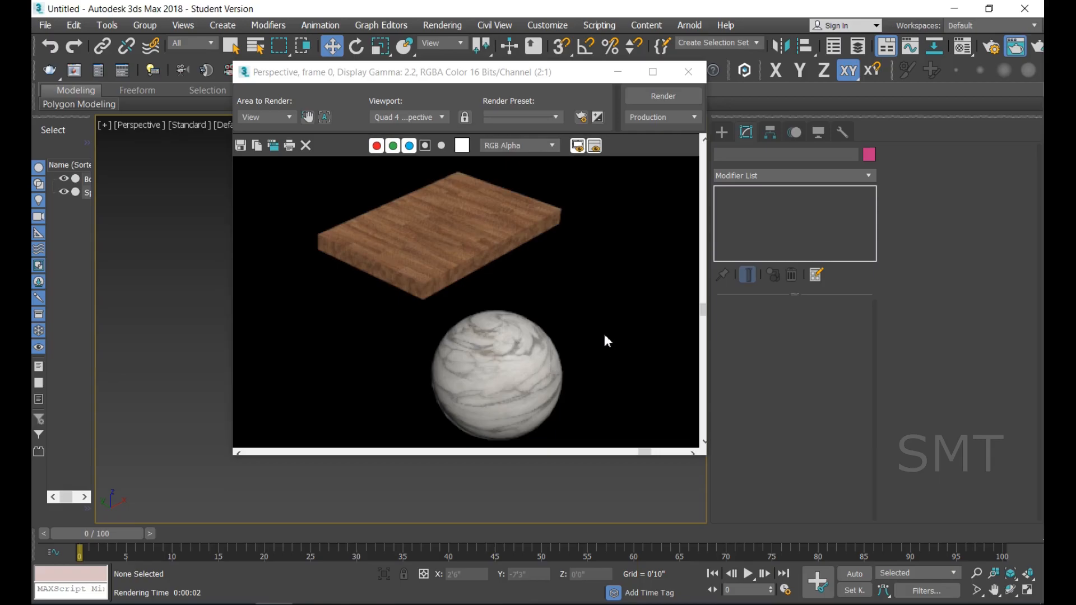
pyautogui.click(687, 71)
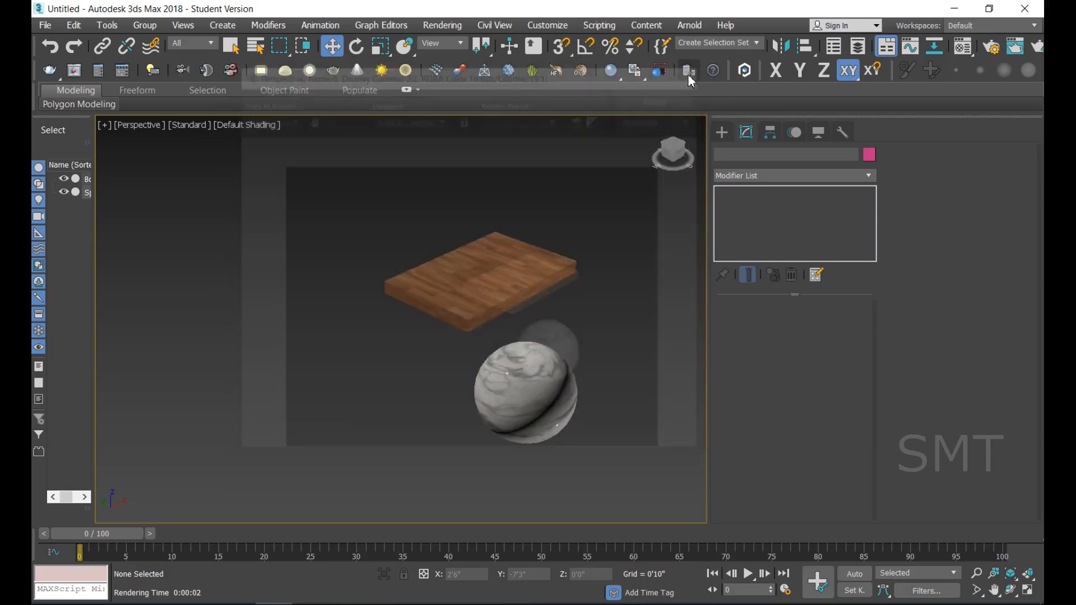